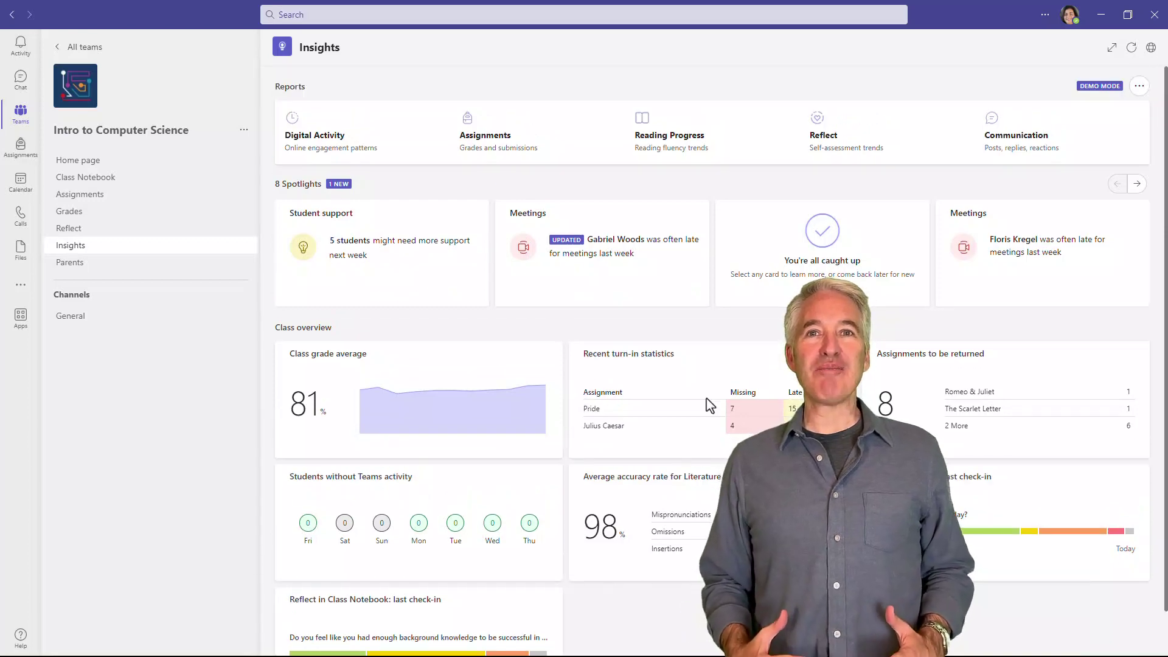
Open the class Assignments report and dismiss the feelings check-in without answering
click(484, 135)
scroll(347, 290, down, 10)
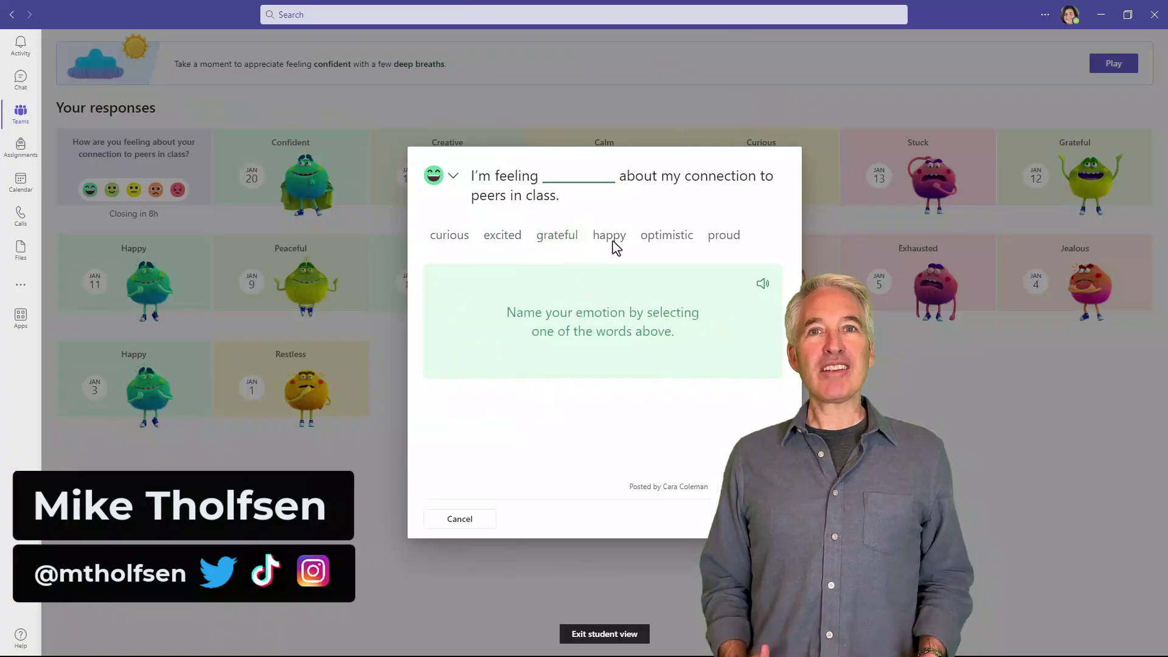
click(455, 525)
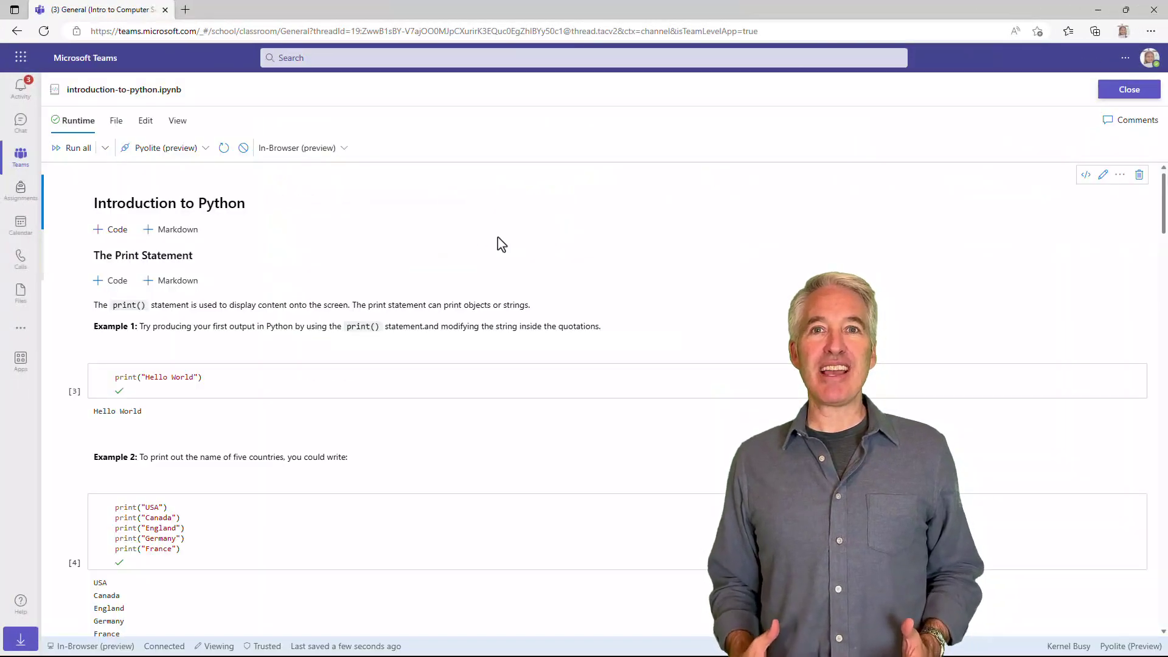
scroll(203, 409, down, 3)
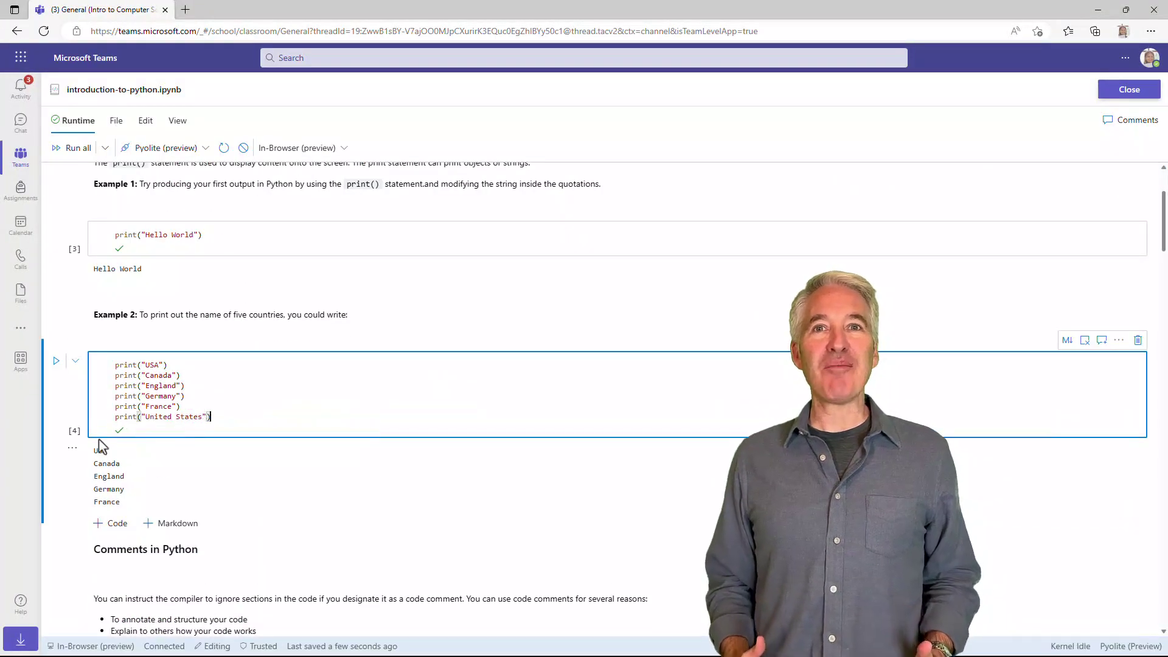
scroll(180, 354, down, 5)
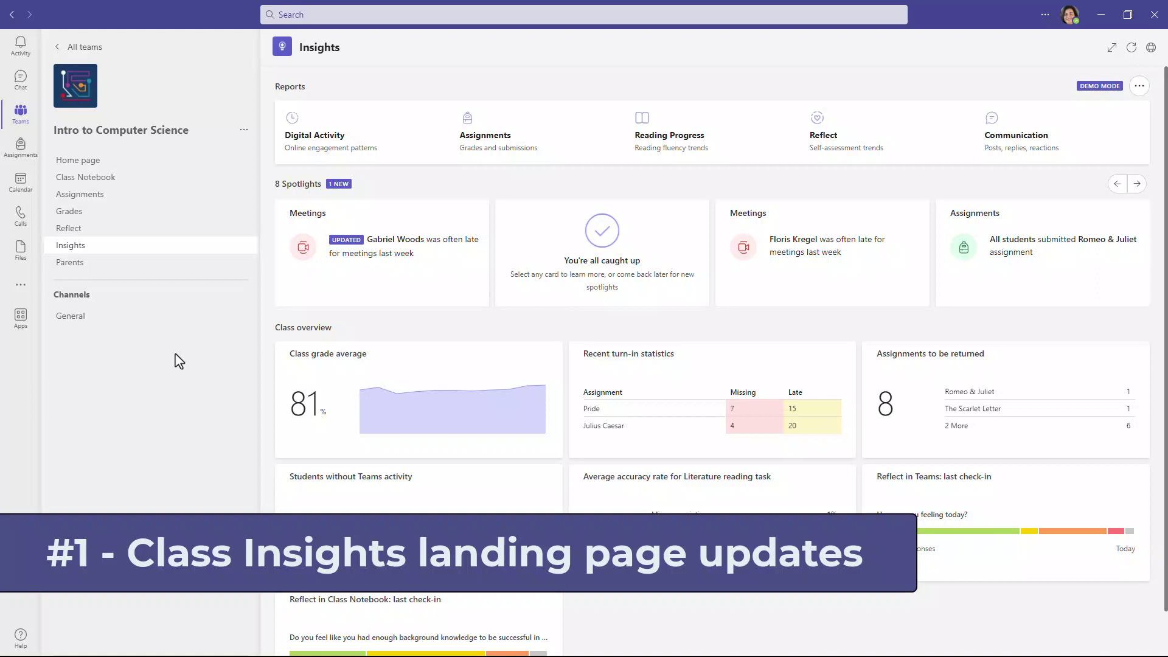
Review the class Insights overview and scroll through its Assignments report
click(86, 248)
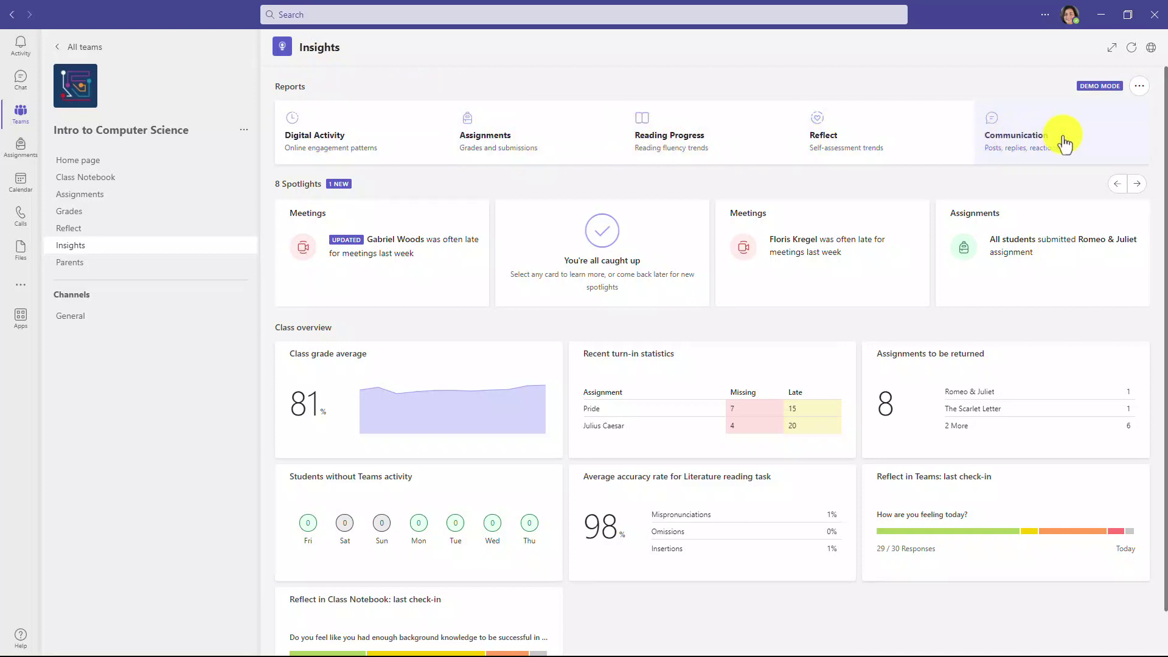
click(506, 140)
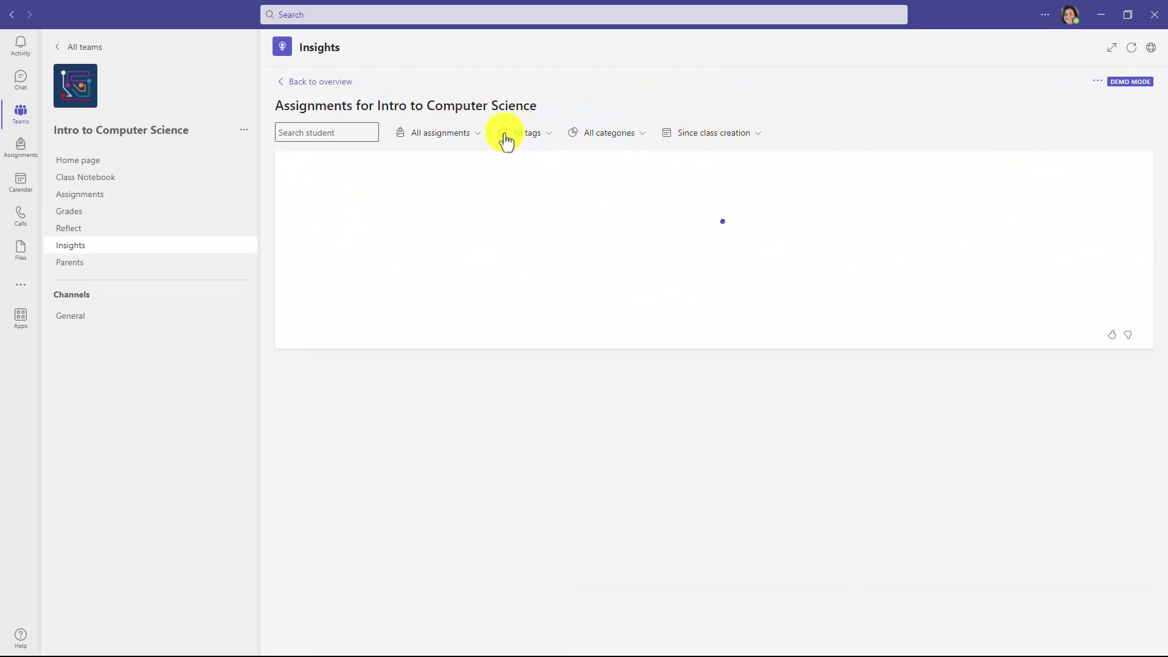
scroll(575, 255, down, 8)
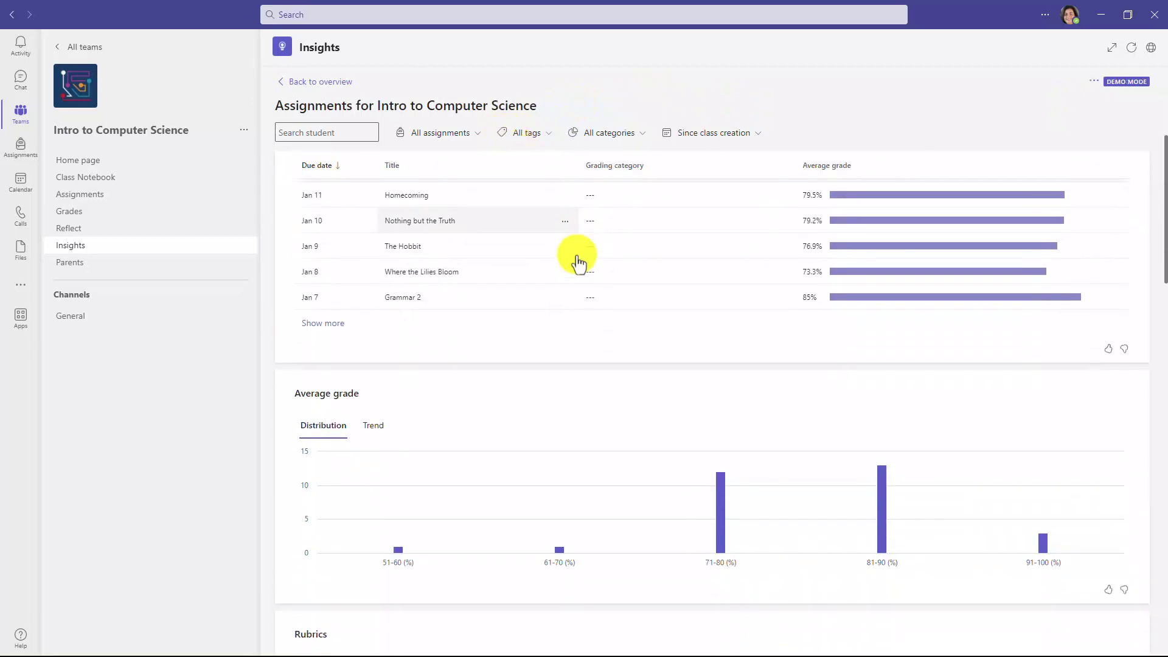
scroll(577, 260, down, 7)
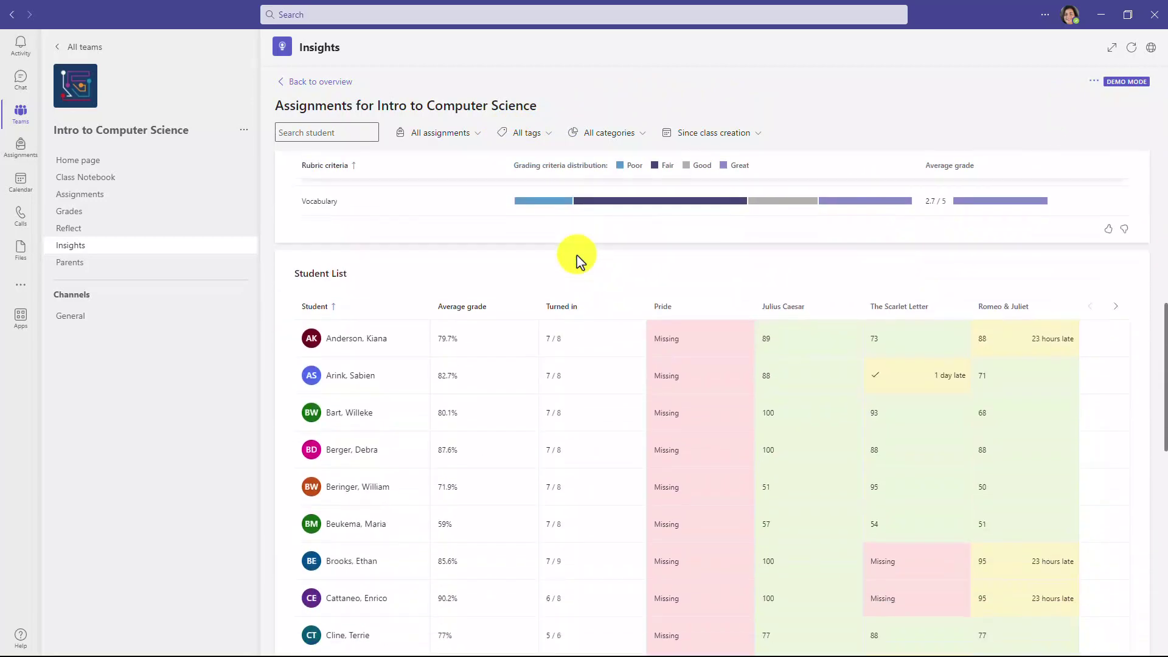
scroll(576, 260, up, 3)
click(317, 82)
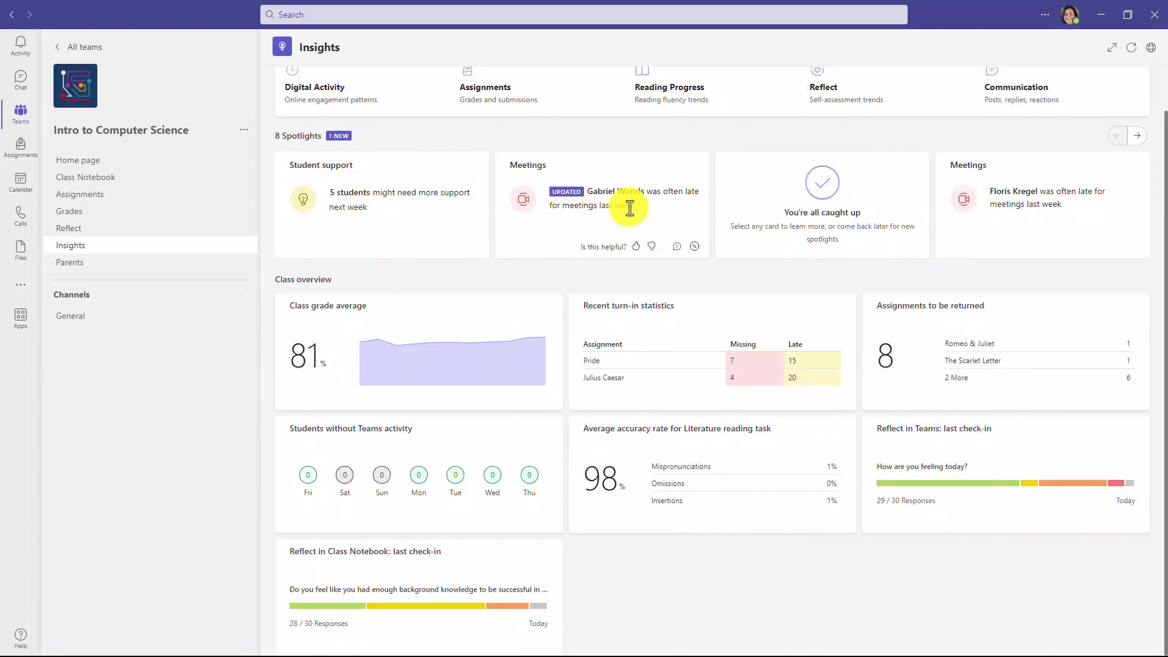
Page forward to the next spotlight cards on Insights, then back to the first
click(1138, 137)
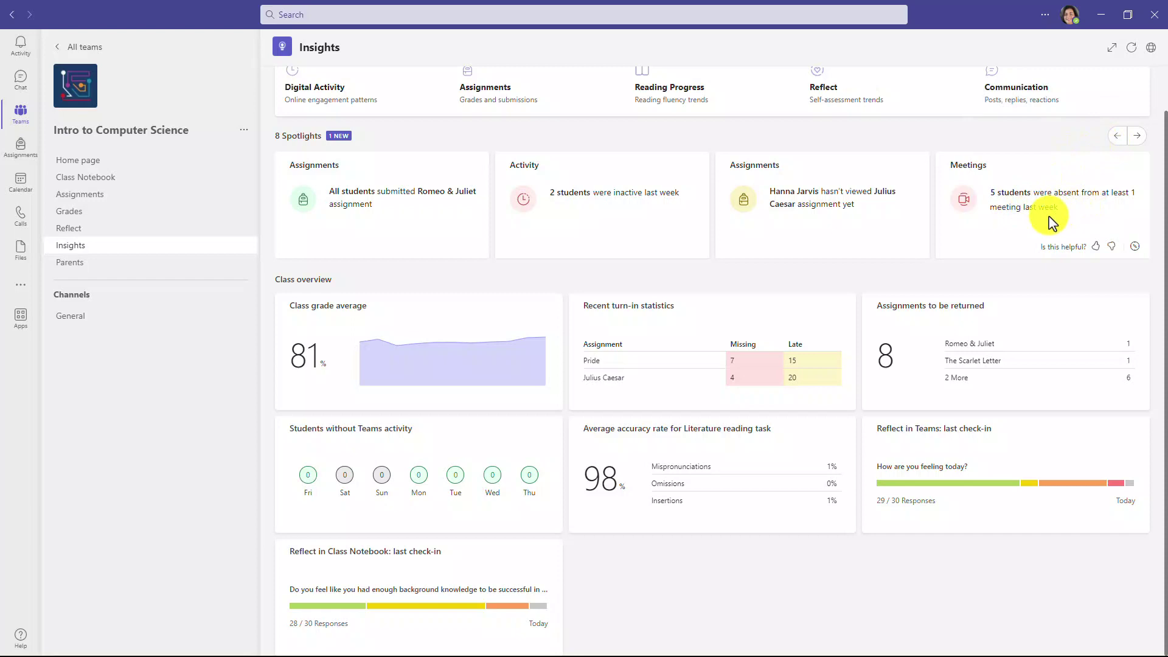
click(1120, 143)
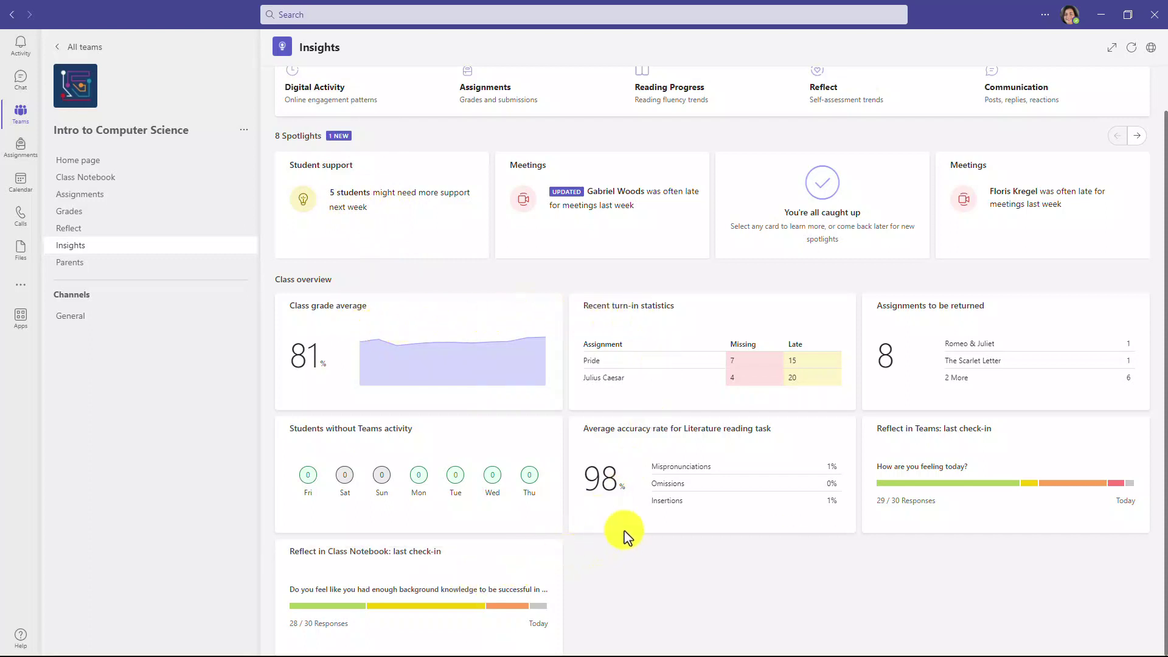
scroll(722, 443, up, 1)
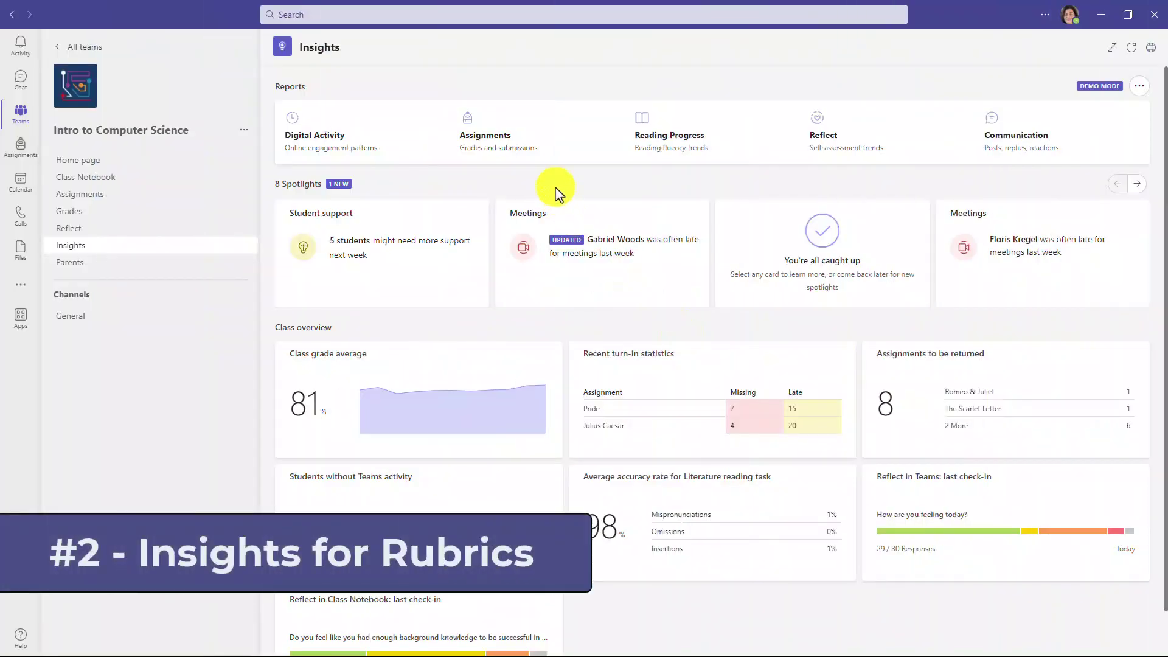
In the Assignments report, inspect the Rubrics criteria bars and show the Reading Comprehension breakdown
click(490, 148)
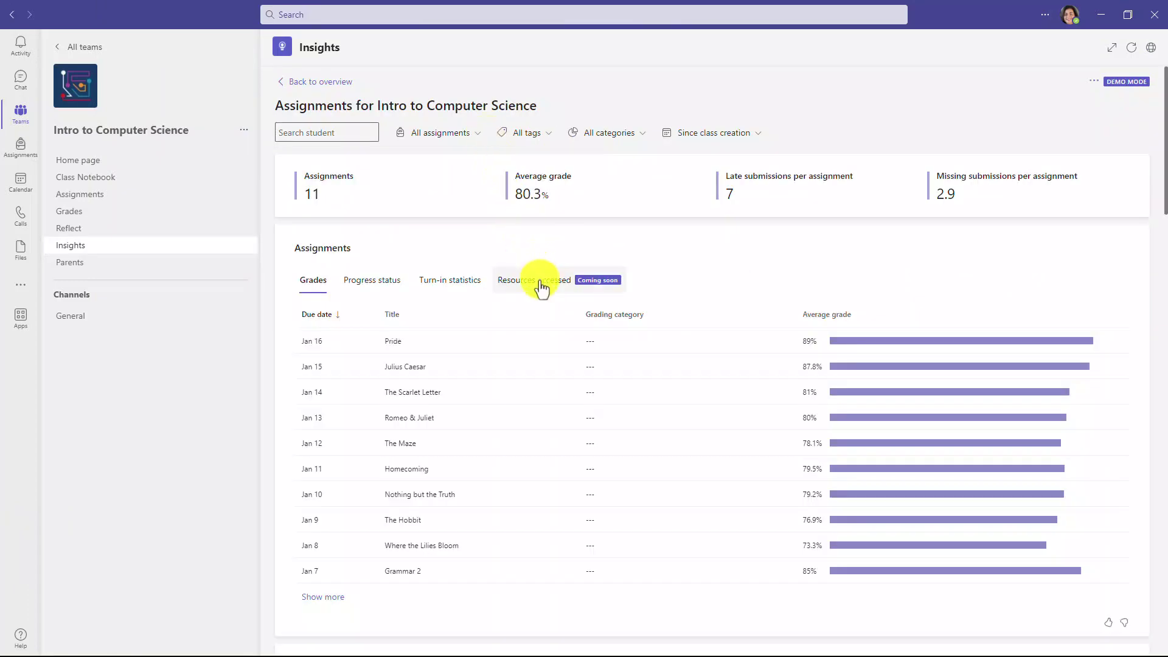
scroll(540, 289, down, 2)
scroll(540, 289, down, 7)
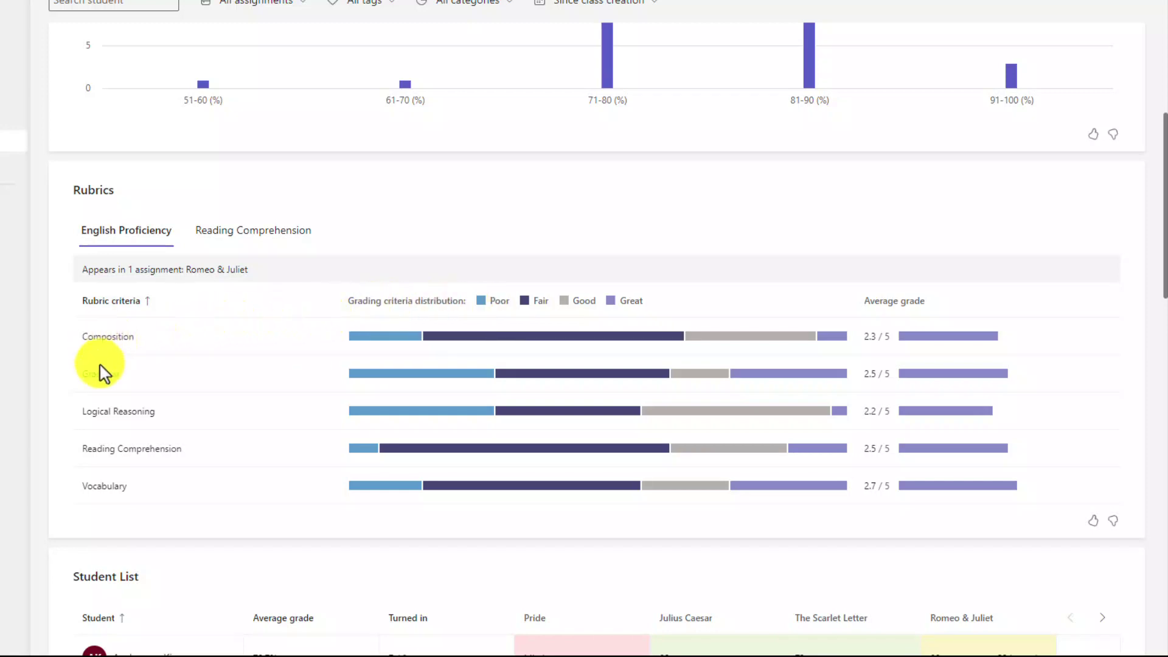
mouse_move(437, 335)
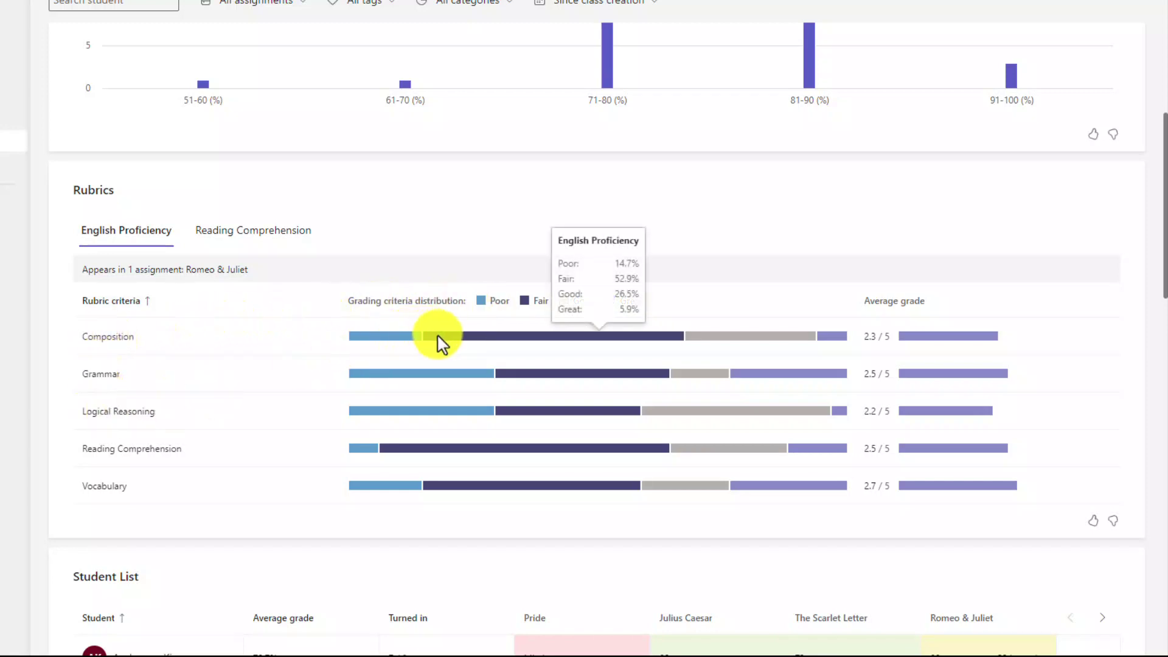
mouse_move(704, 377)
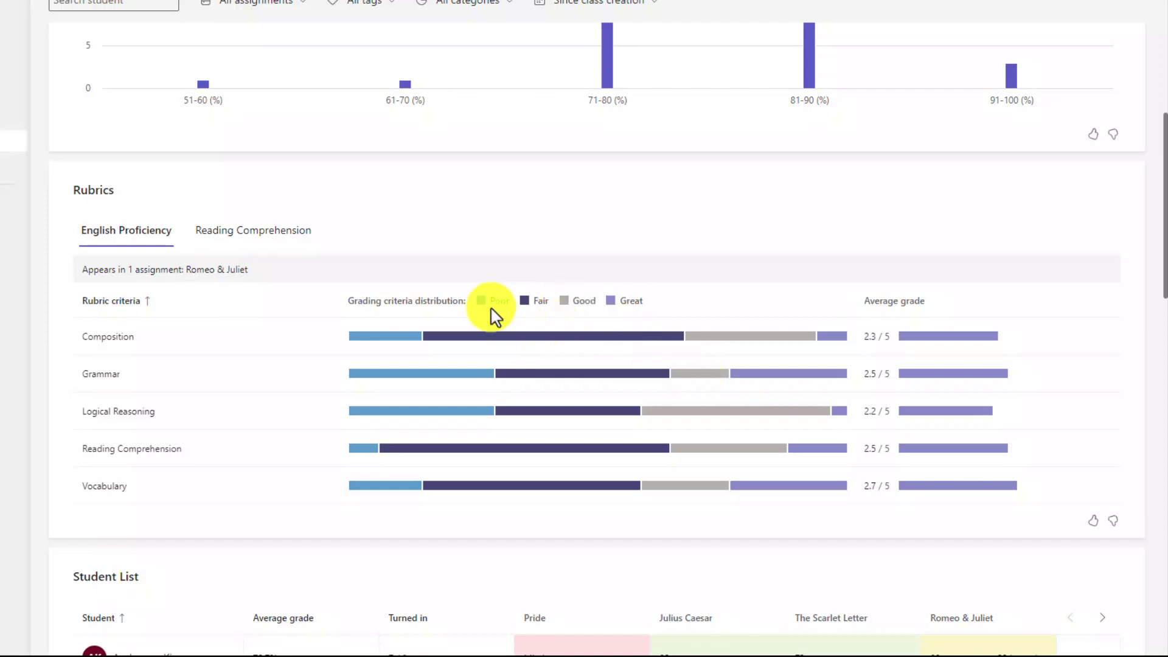
click(272, 245)
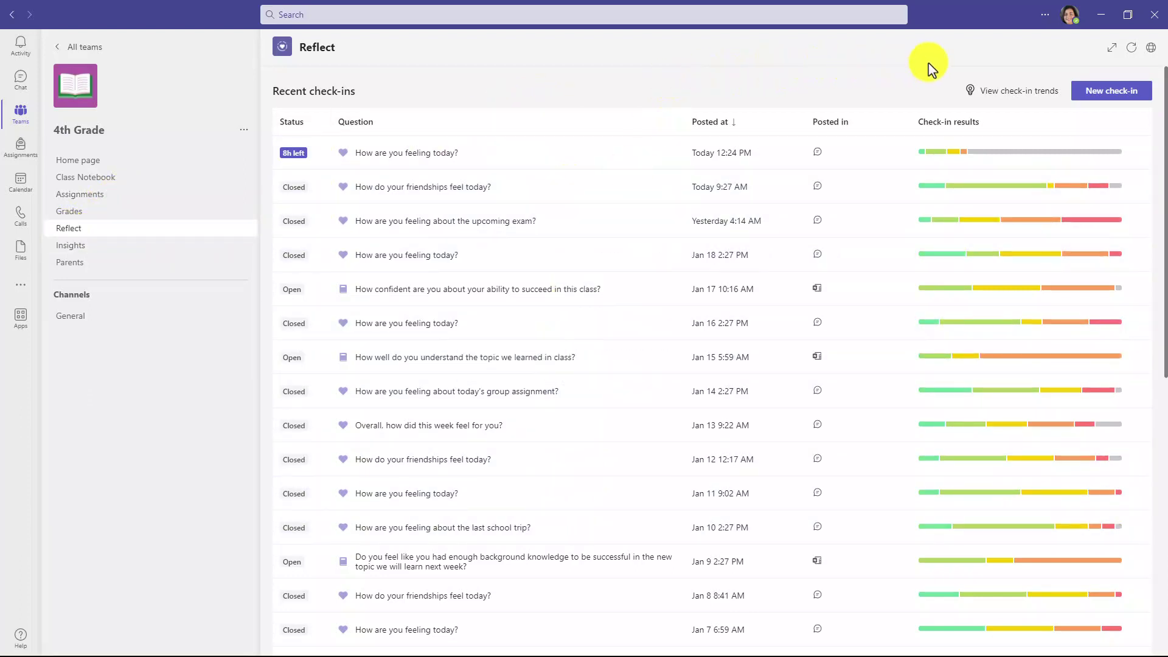
Start a New check-in from the 4th Grade Reflect tab
click(1117, 92)
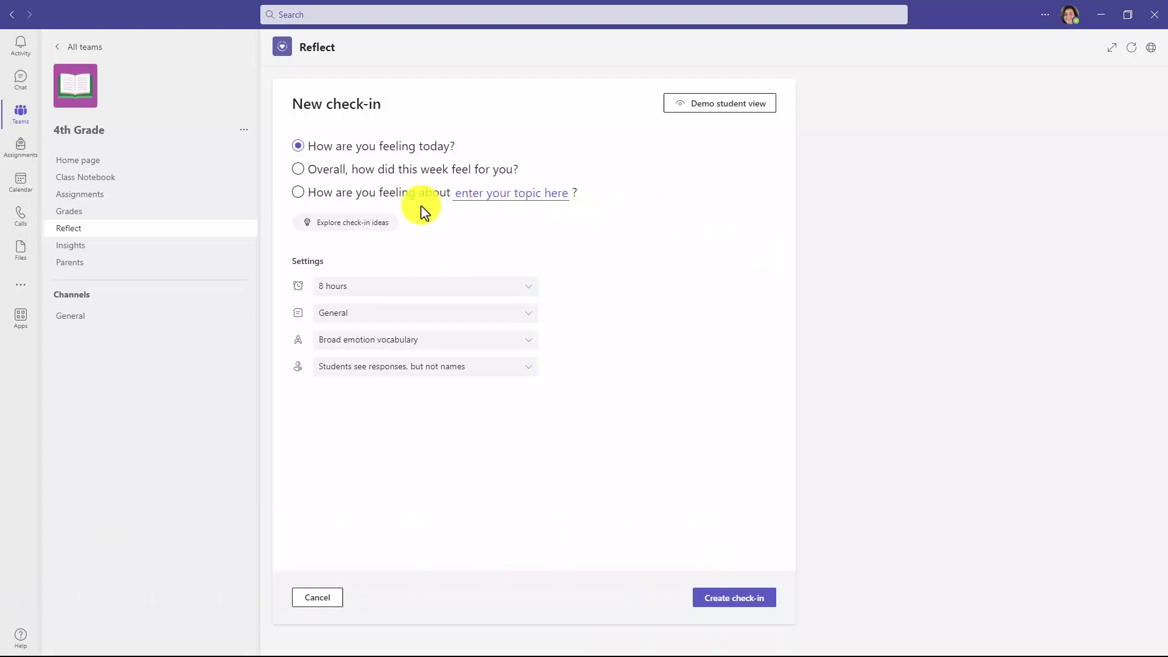
Choose a check-in idea: try tonight's homework, then settle on your connection to peers in class
click(348, 223)
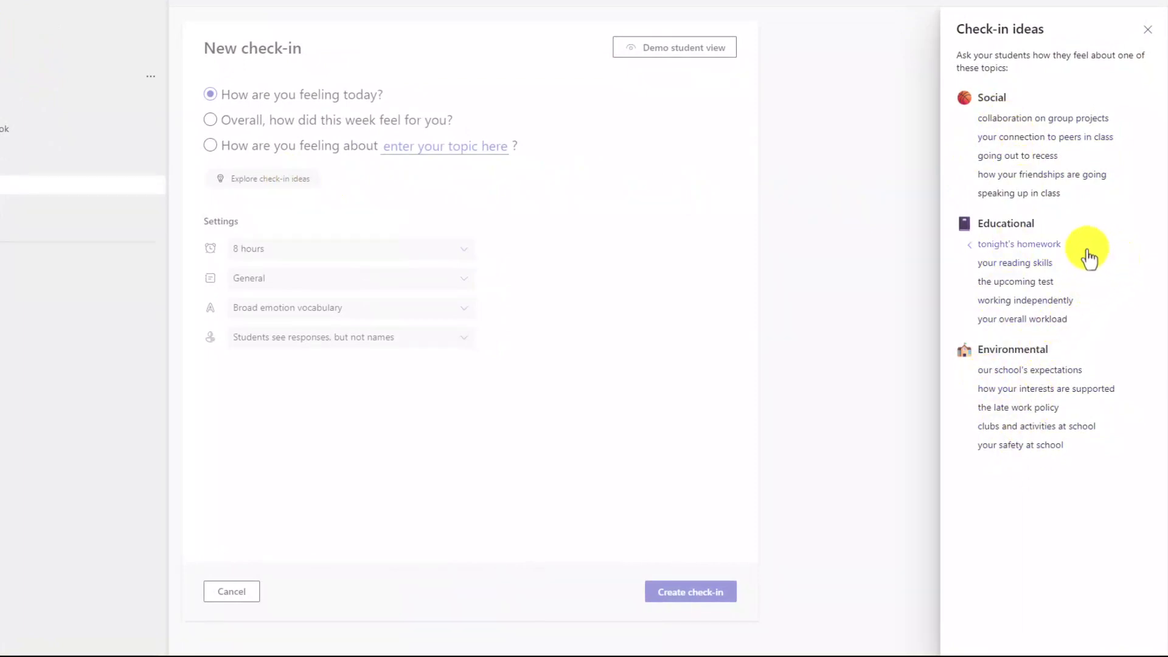
click(1012, 244)
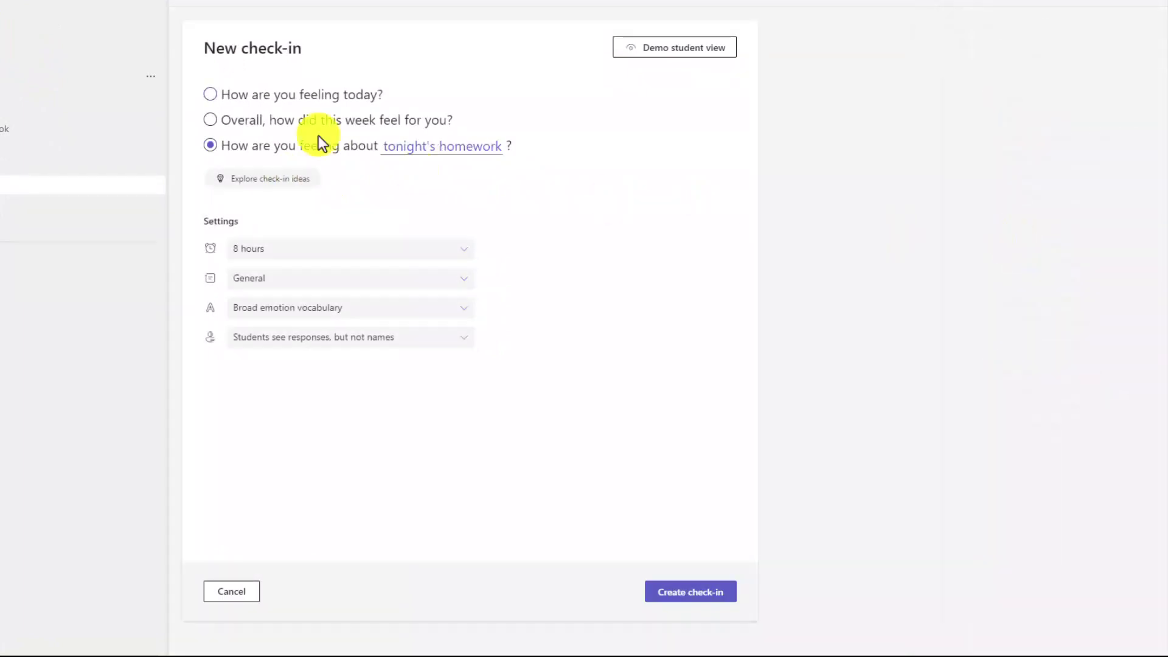
click(277, 182)
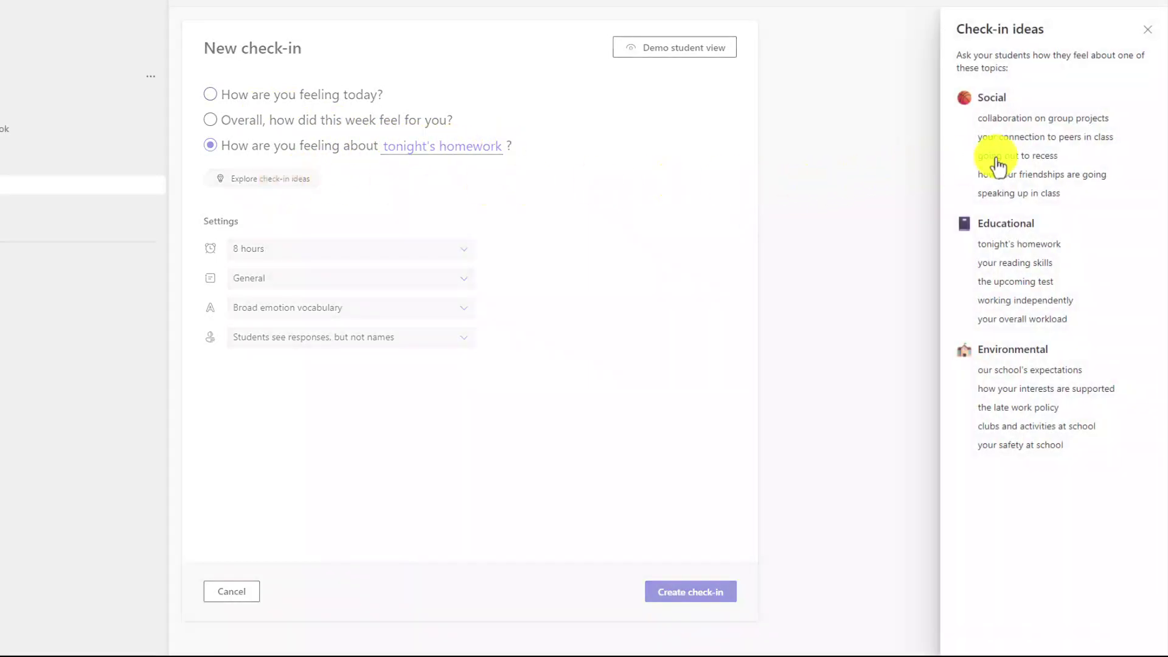
click(1074, 138)
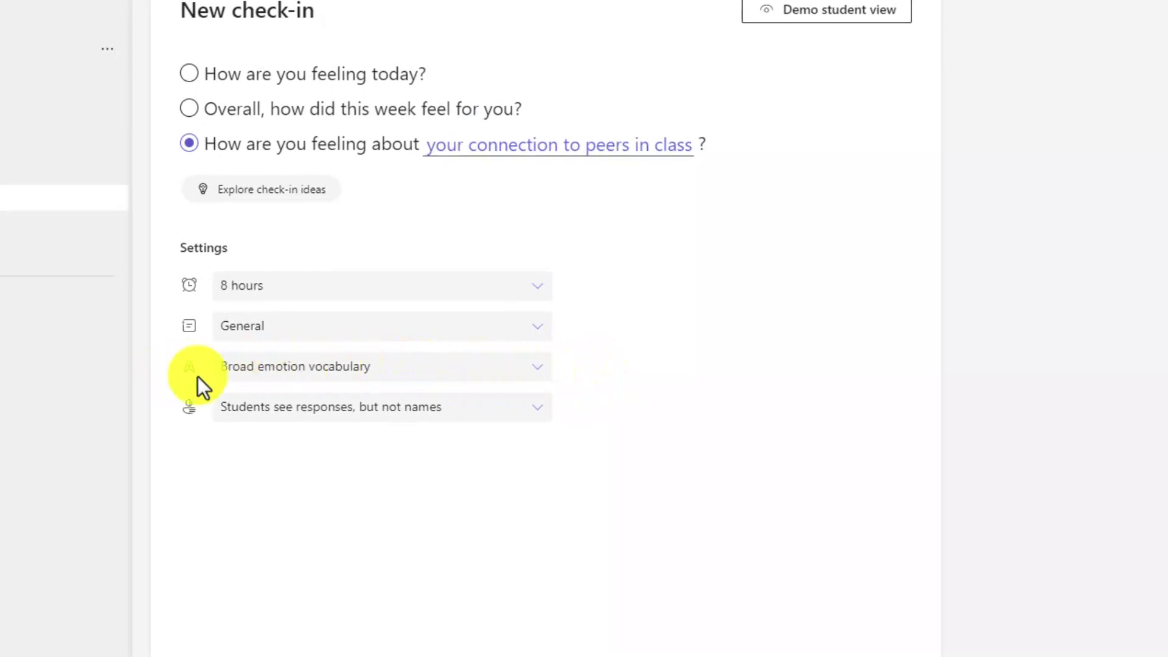
Change the check-in's emotion vocabulary from Broad to Simplified
click(467, 367)
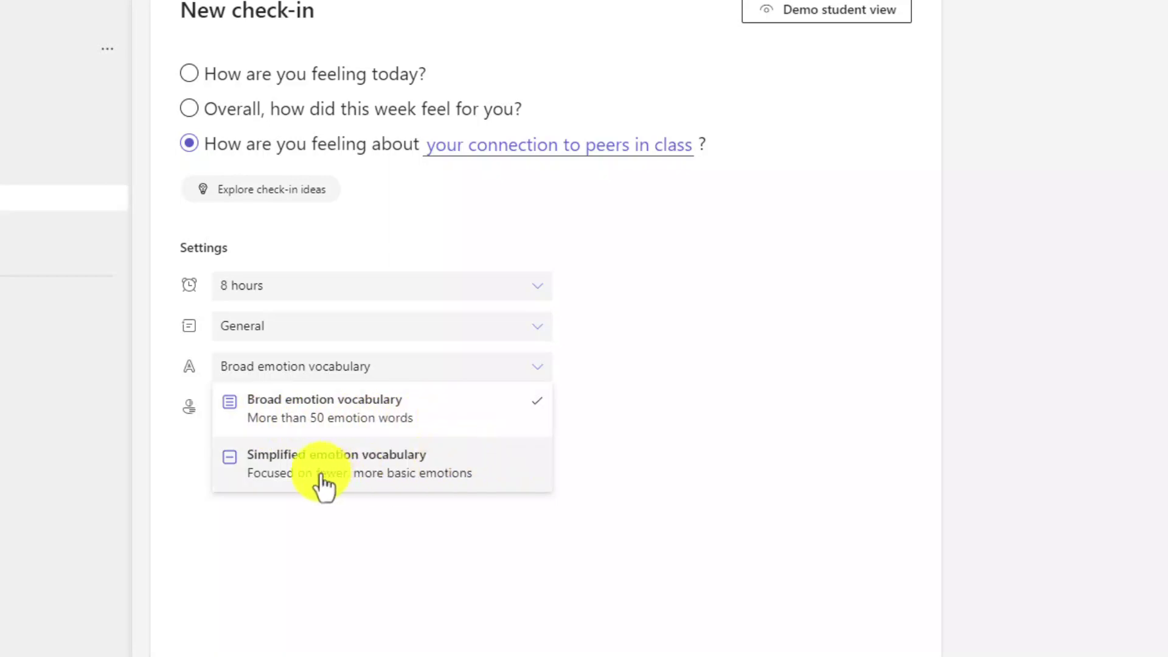
click(420, 478)
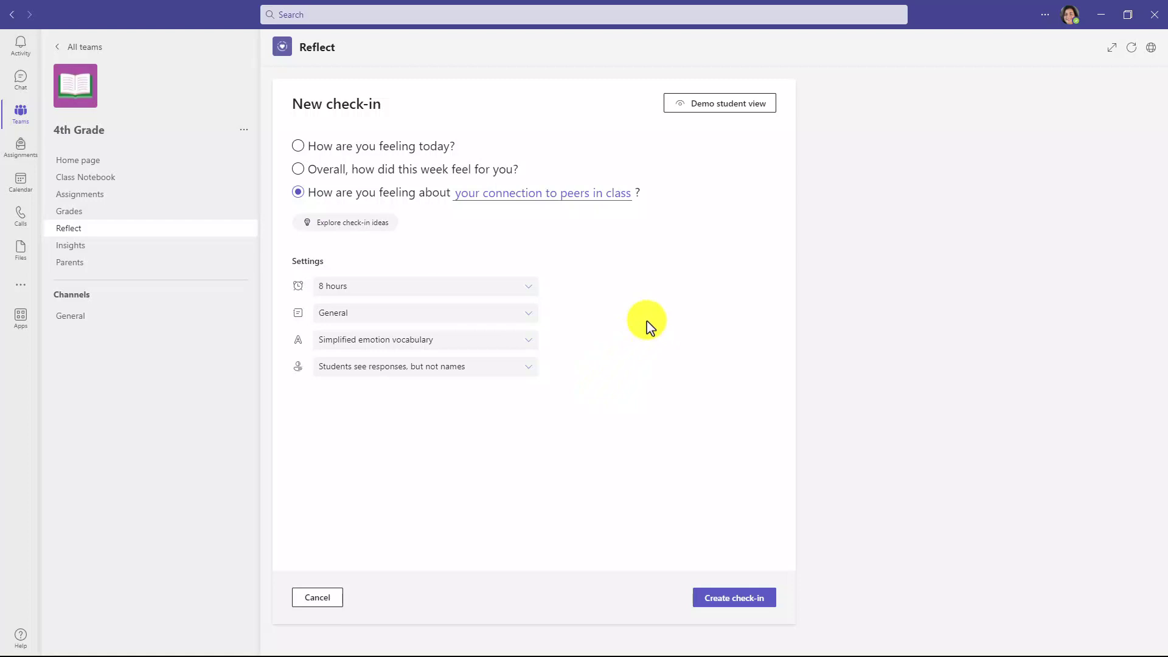
Preview the check-in as a student, pick the happy emoji, and turn on read-aloud for emotion words
click(744, 114)
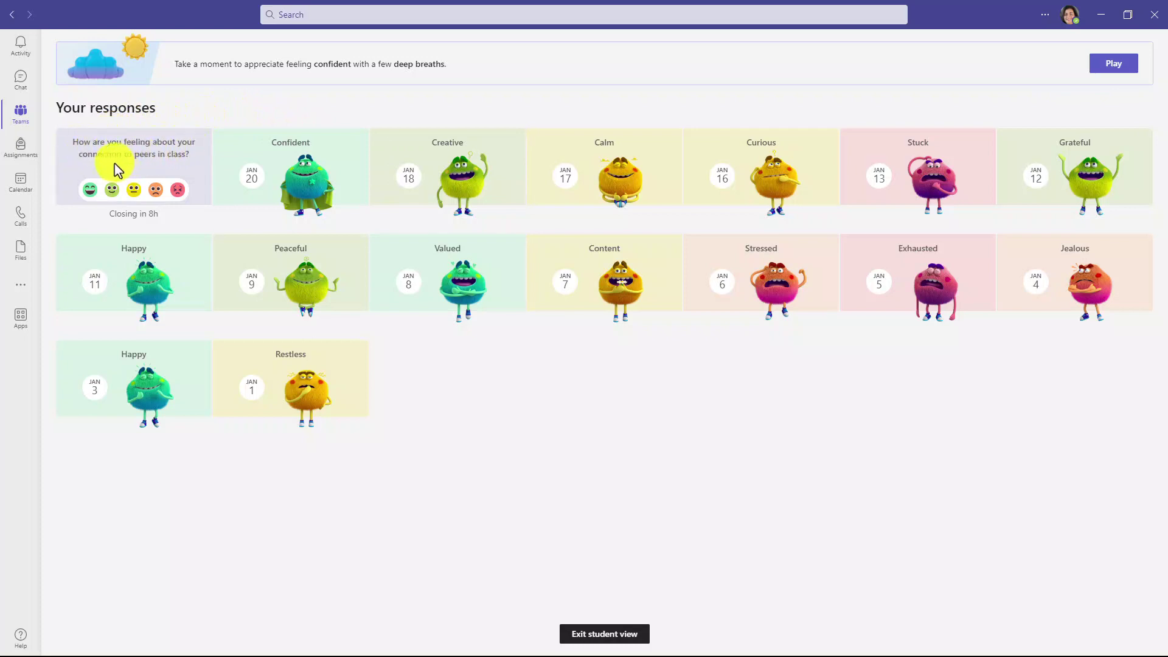
click(93, 196)
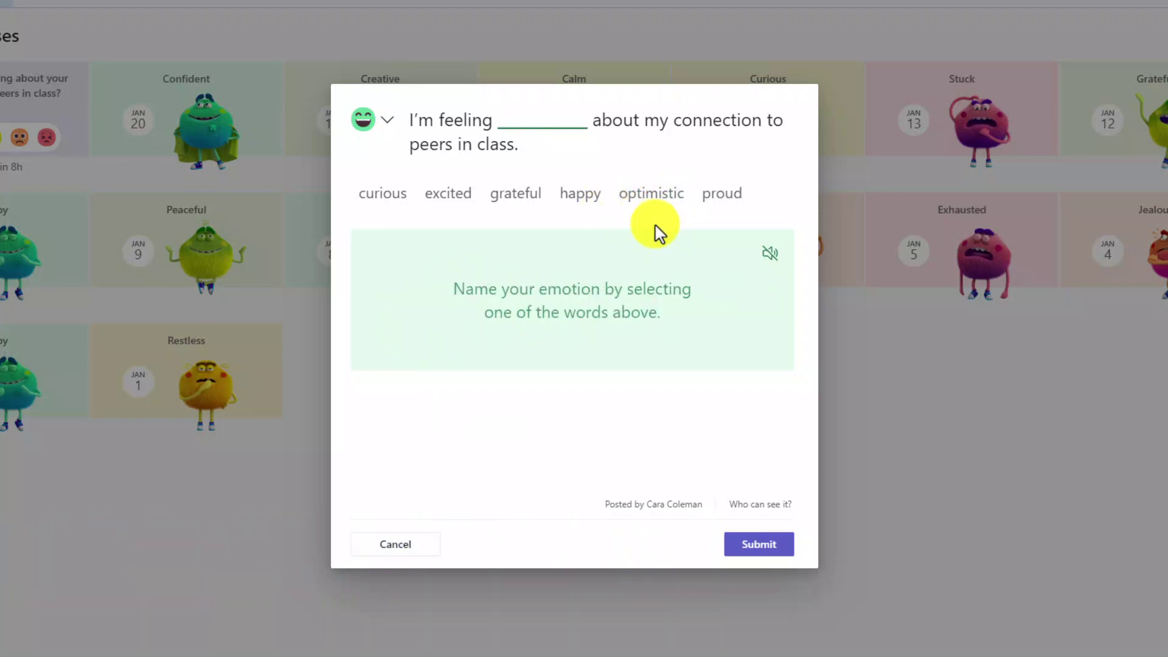
click(771, 254)
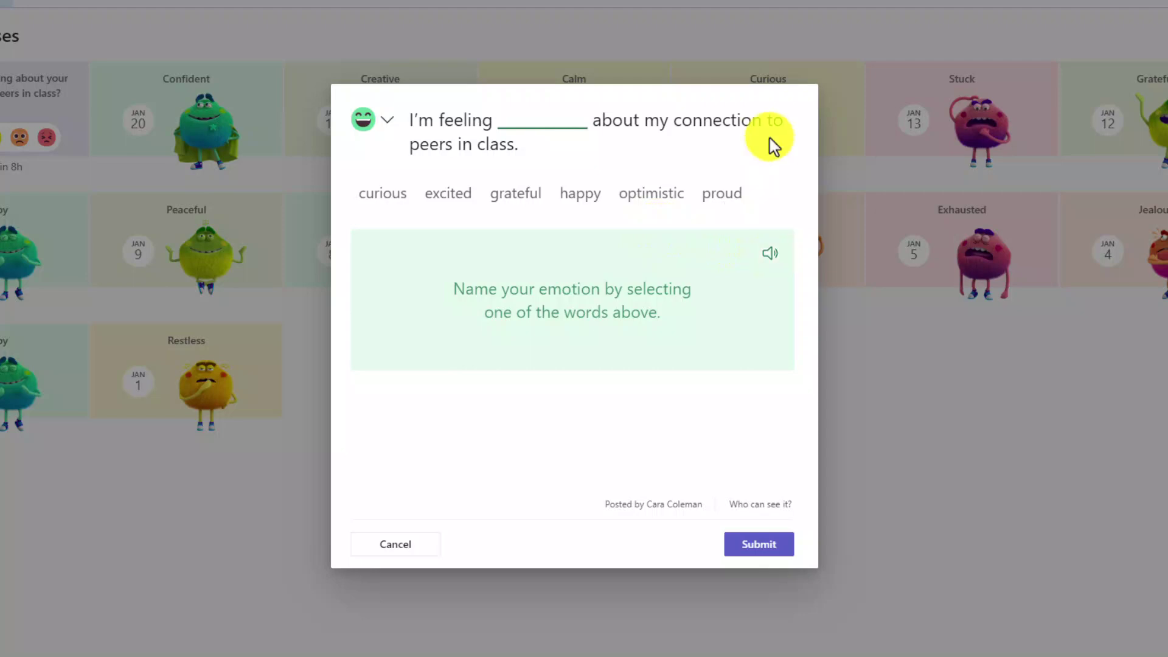
mouse_move(381, 196)
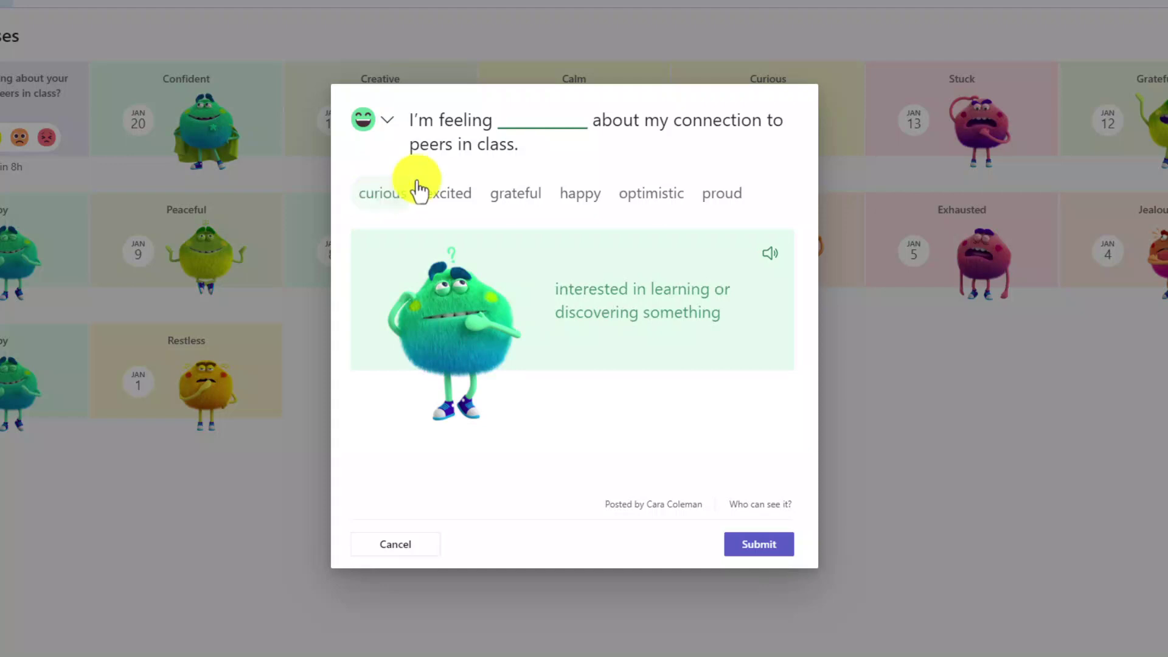
mouse_move(529, 203)
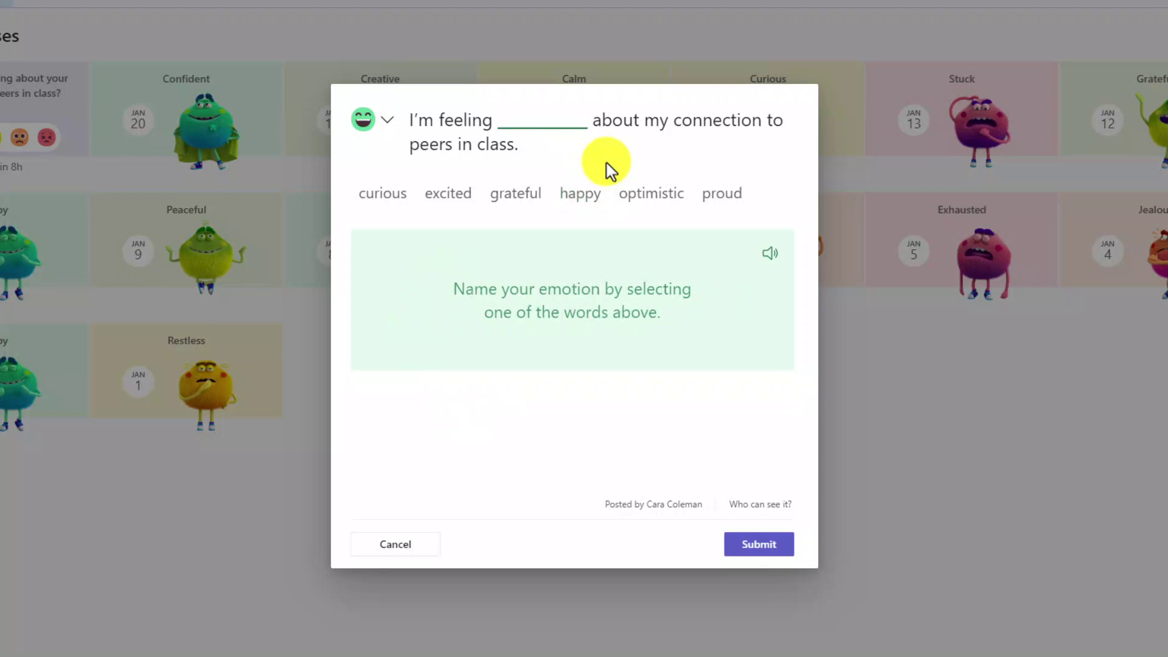
Dismiss the student check-in, then run and close the deep-breaths exercise
click(386, 545)
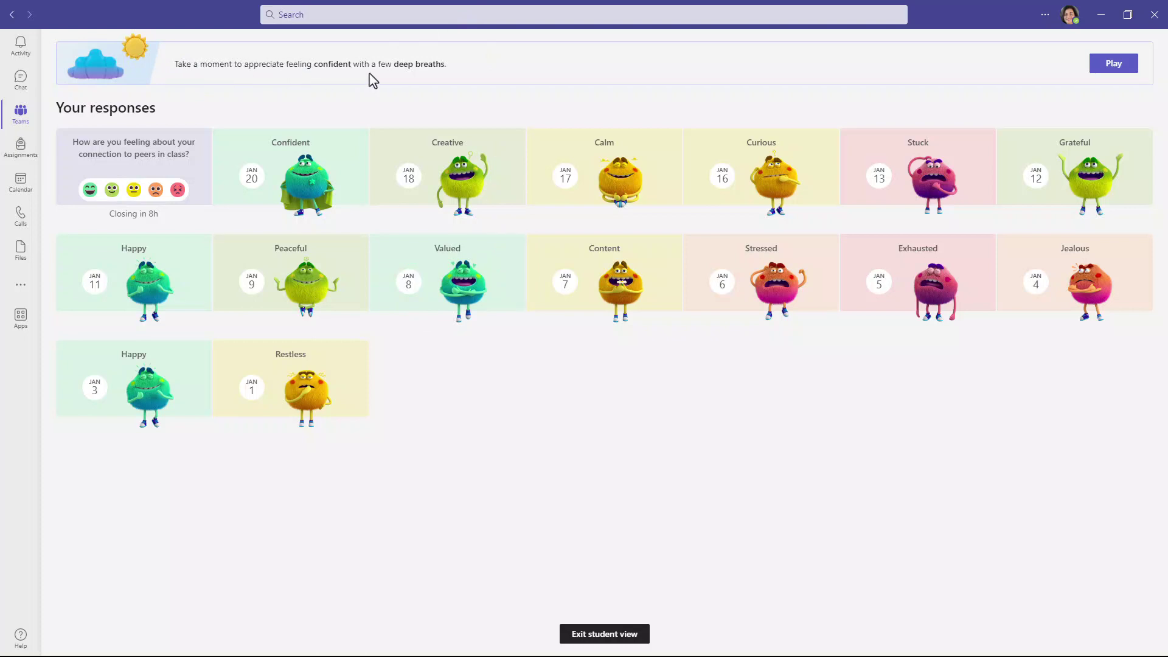
click(1115, 67)
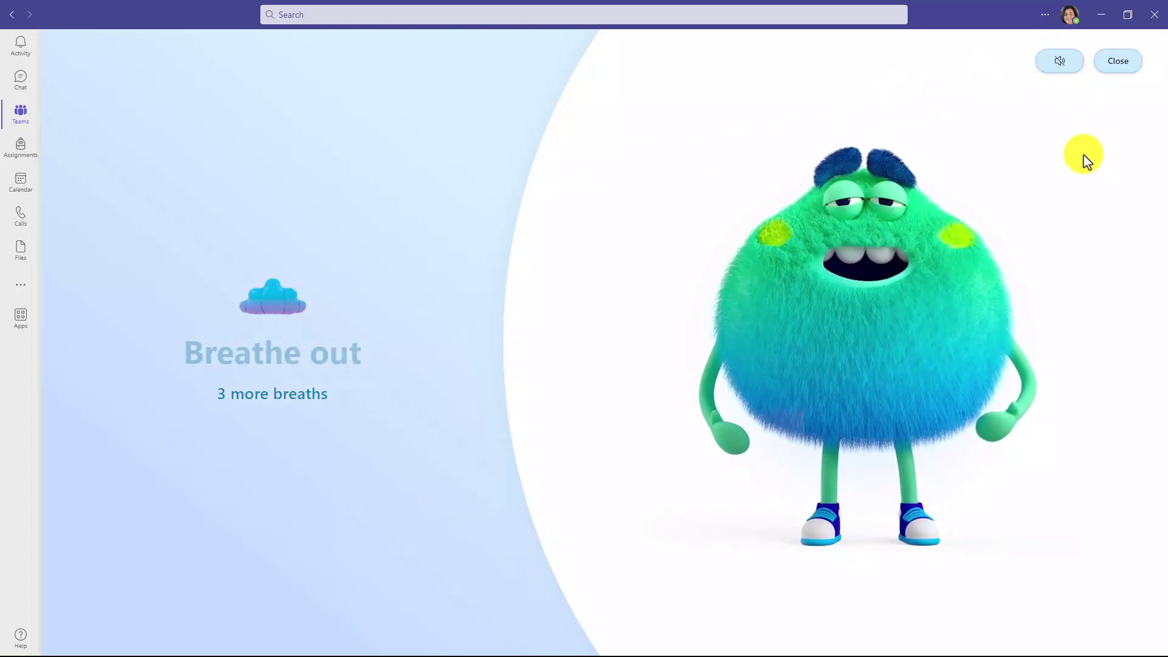
click(1119, 66)
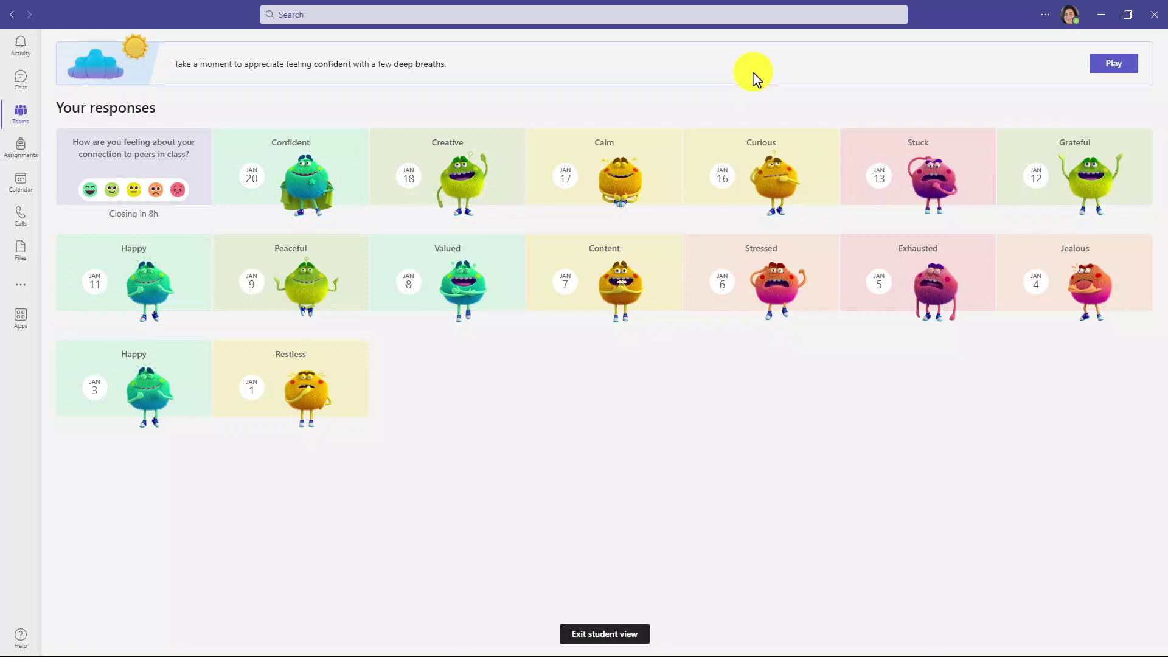
Exit student view, discard the new check-in, and repost 'How are you feeling today?'
click(618, 634)
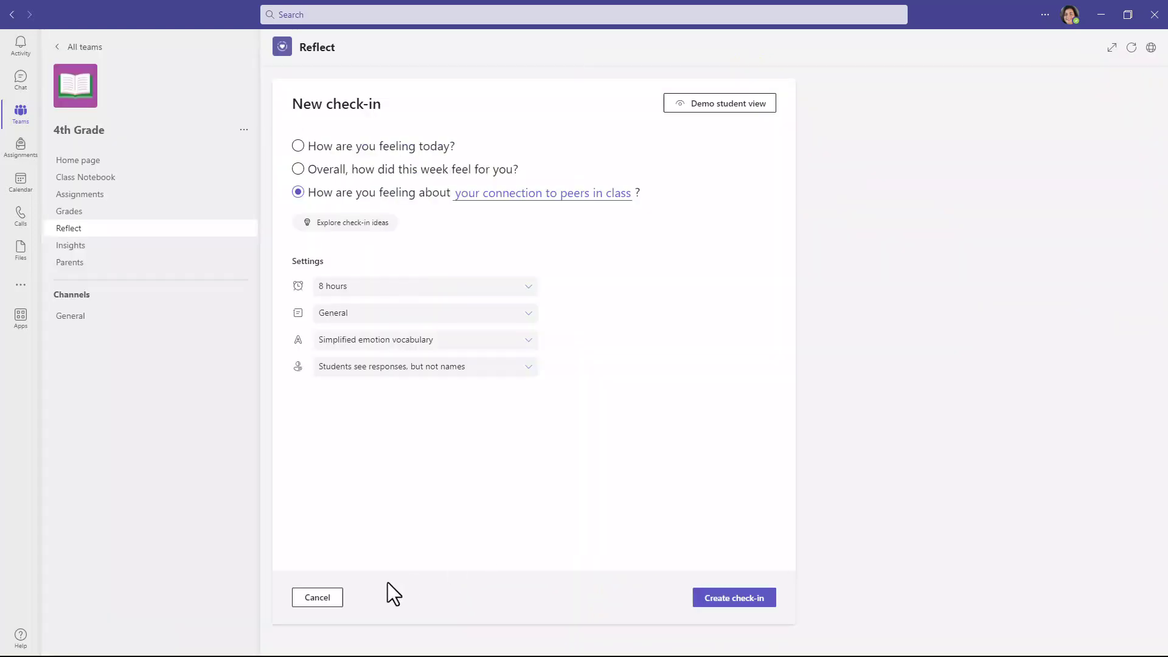
click(318, 598)
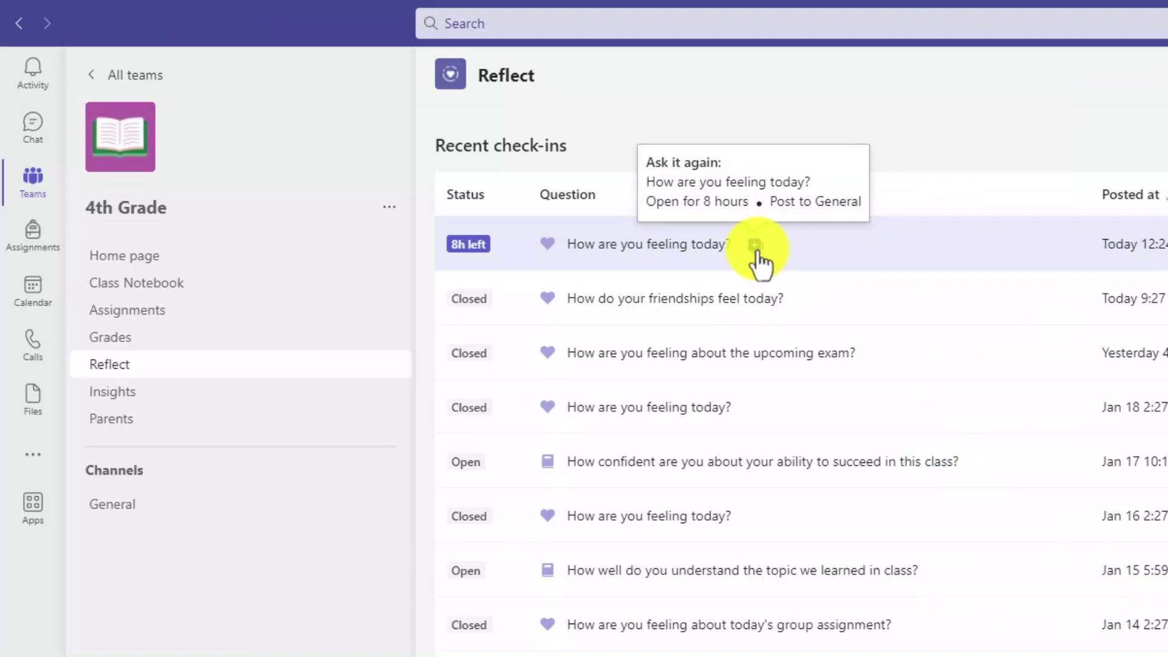
click(756, 246)
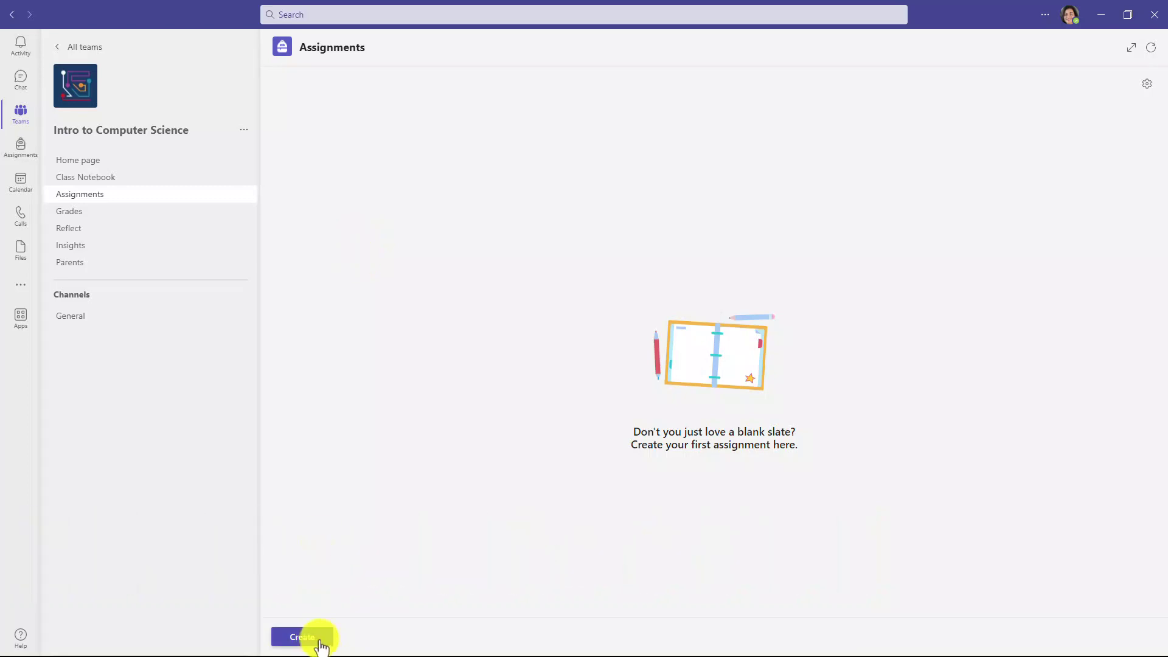
Create and assign Practice Loops with loops.py attached, each student editing their own copy
click(314, 638)
click(336, 574)
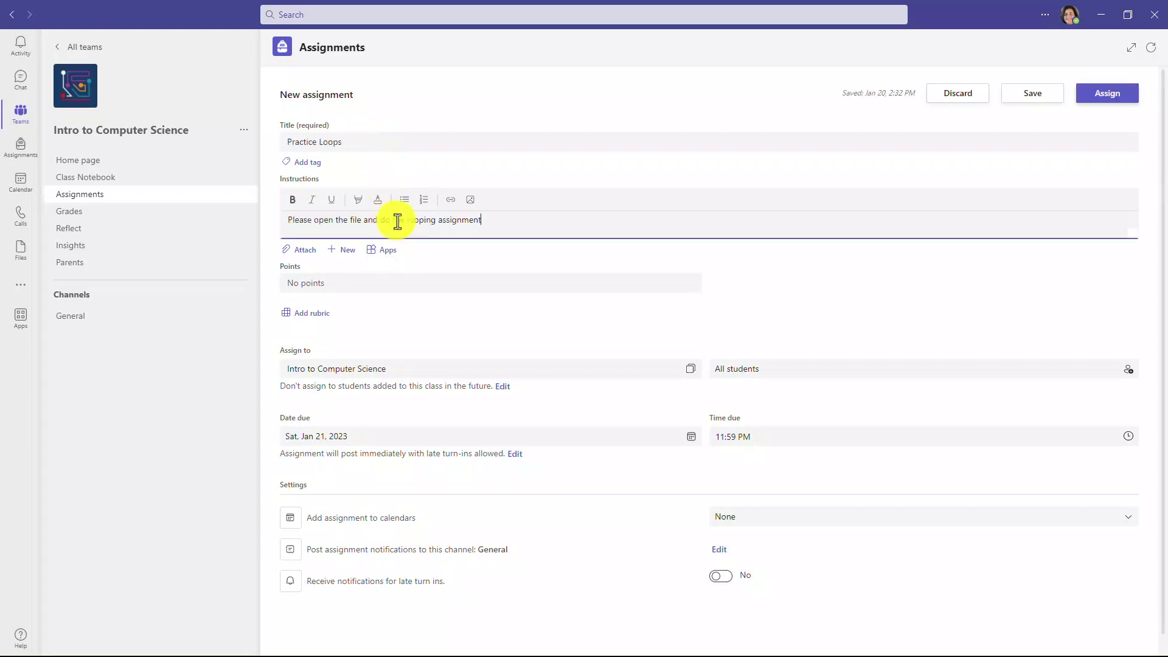
click(306, 251)
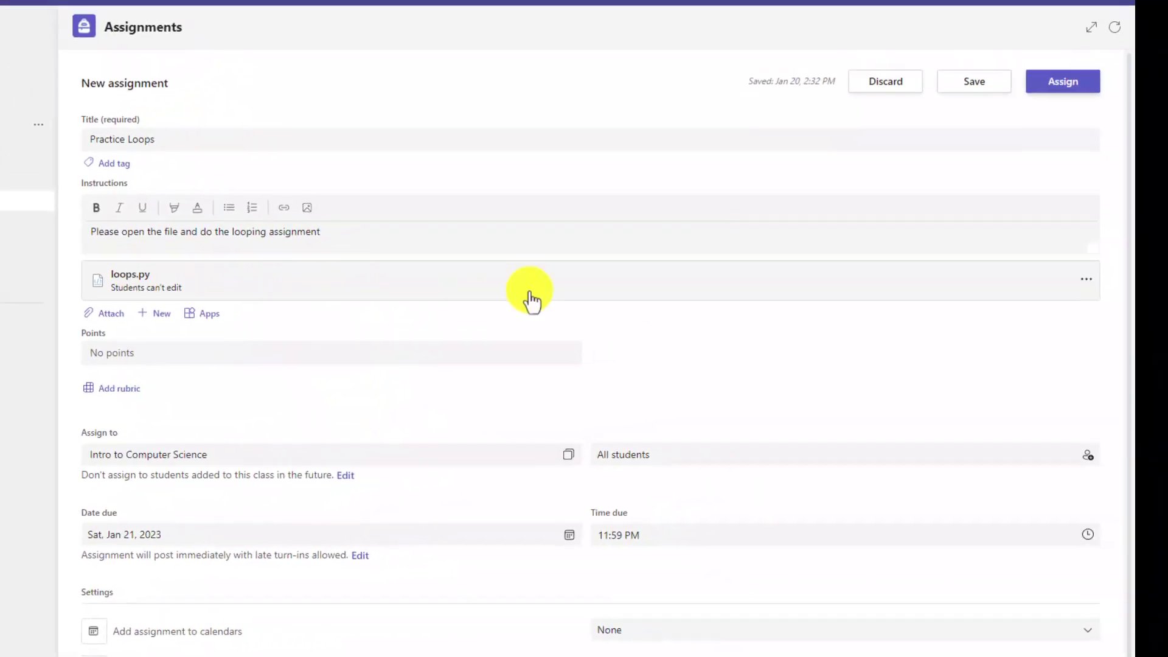
click(1083, 280)
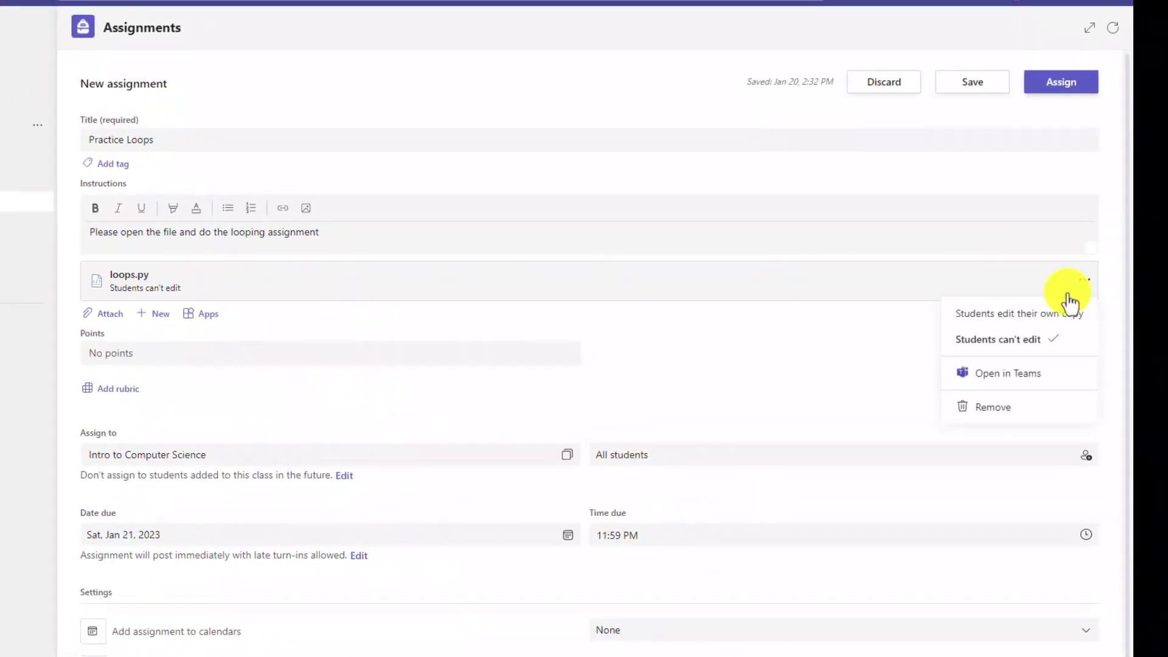
click(1030, 313)
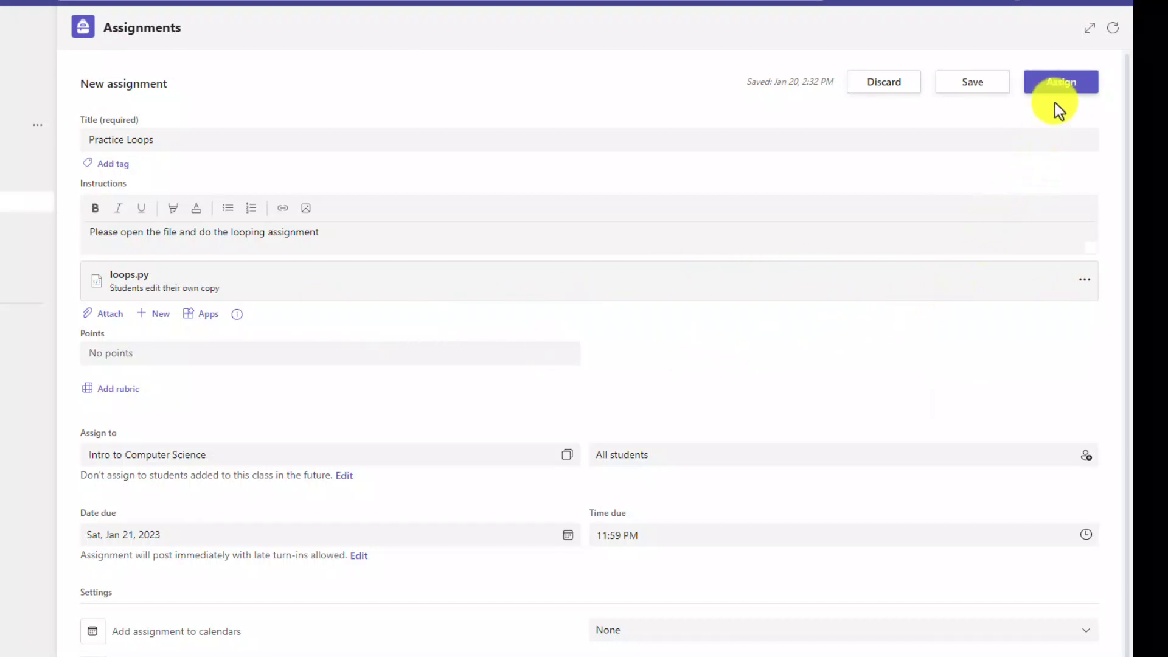
click(1108, 94)
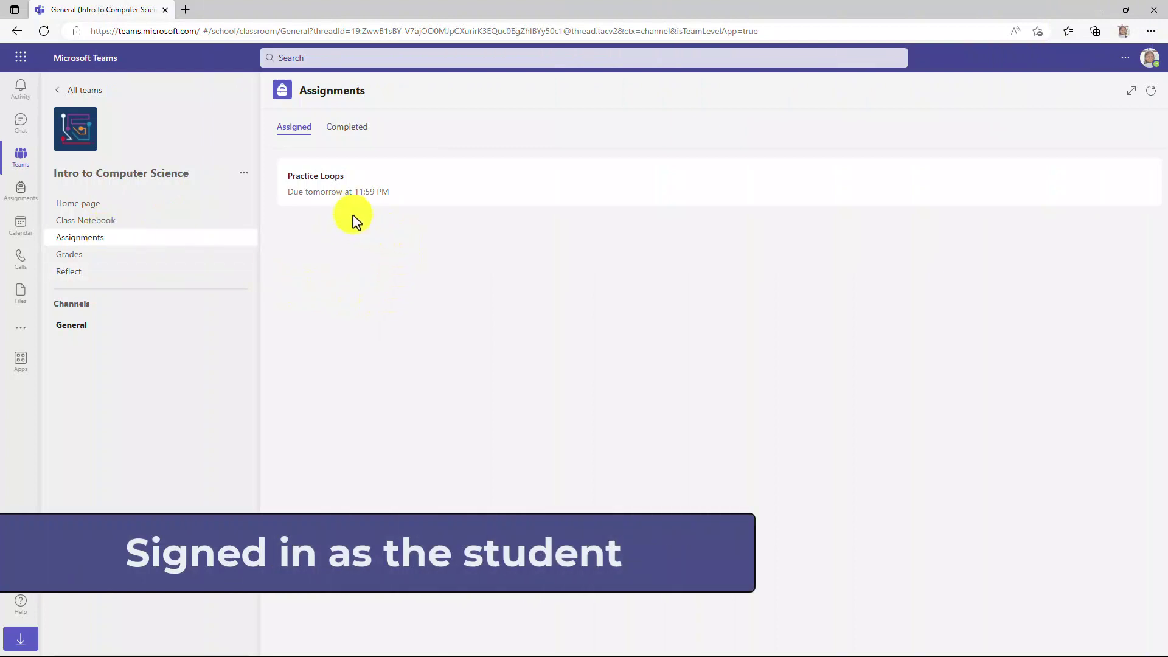
As the student, open loops.py from Practice Loops, trusting all files, and review the code
click(339, 191)
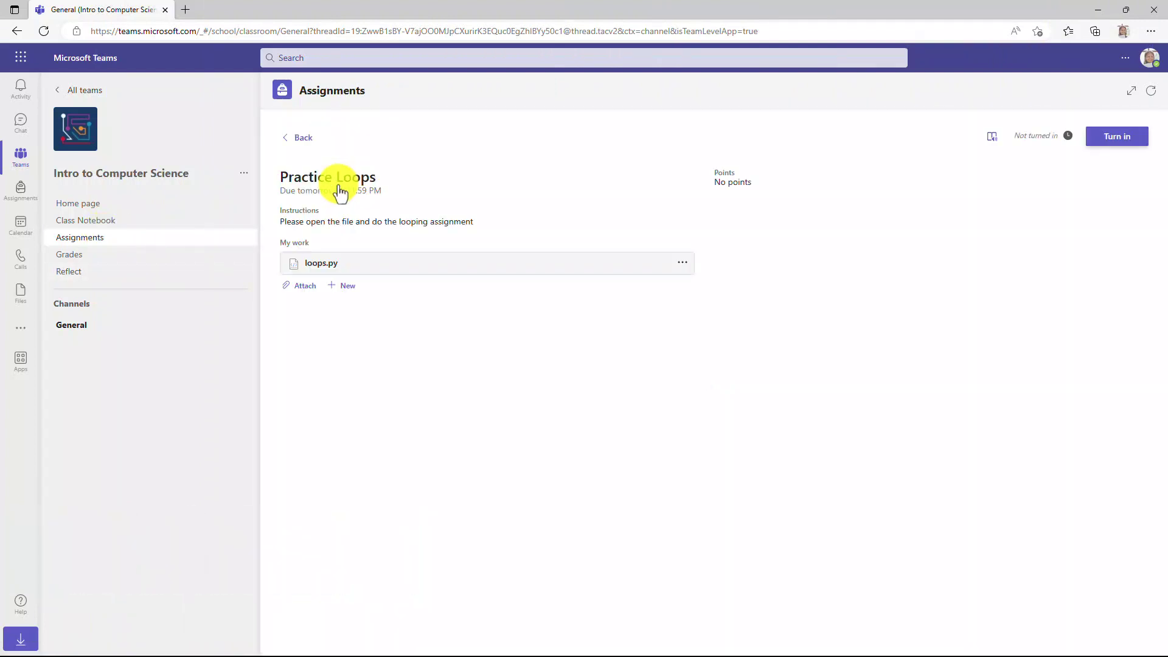
click(333, 268)
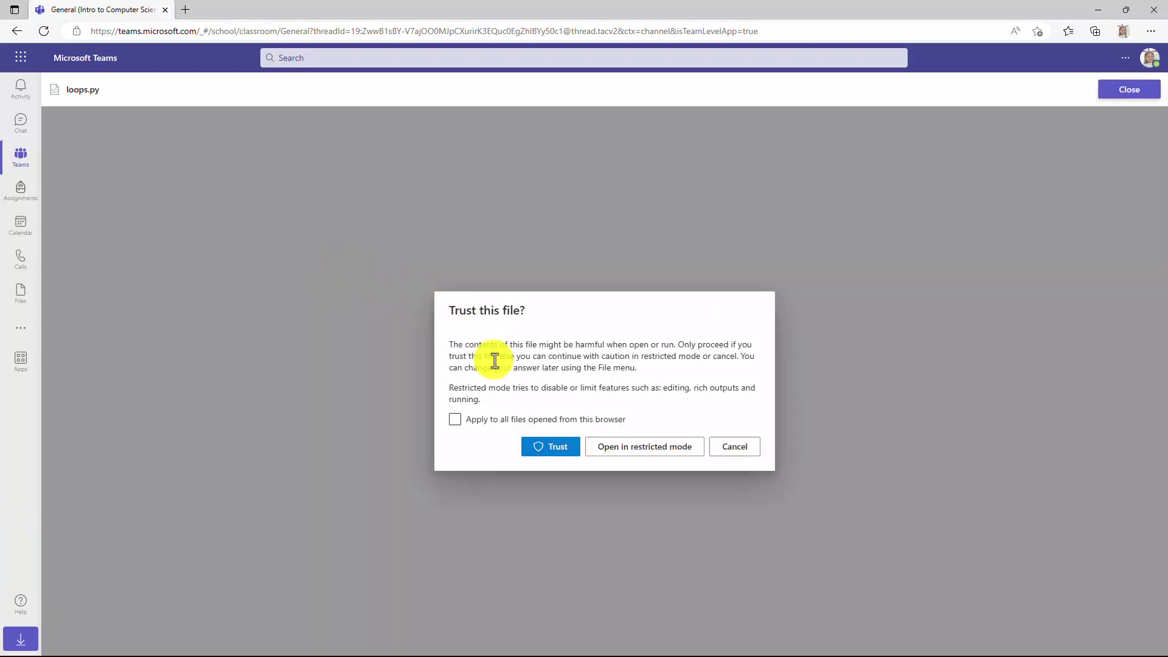
click(454, 421)
click(552, 455)
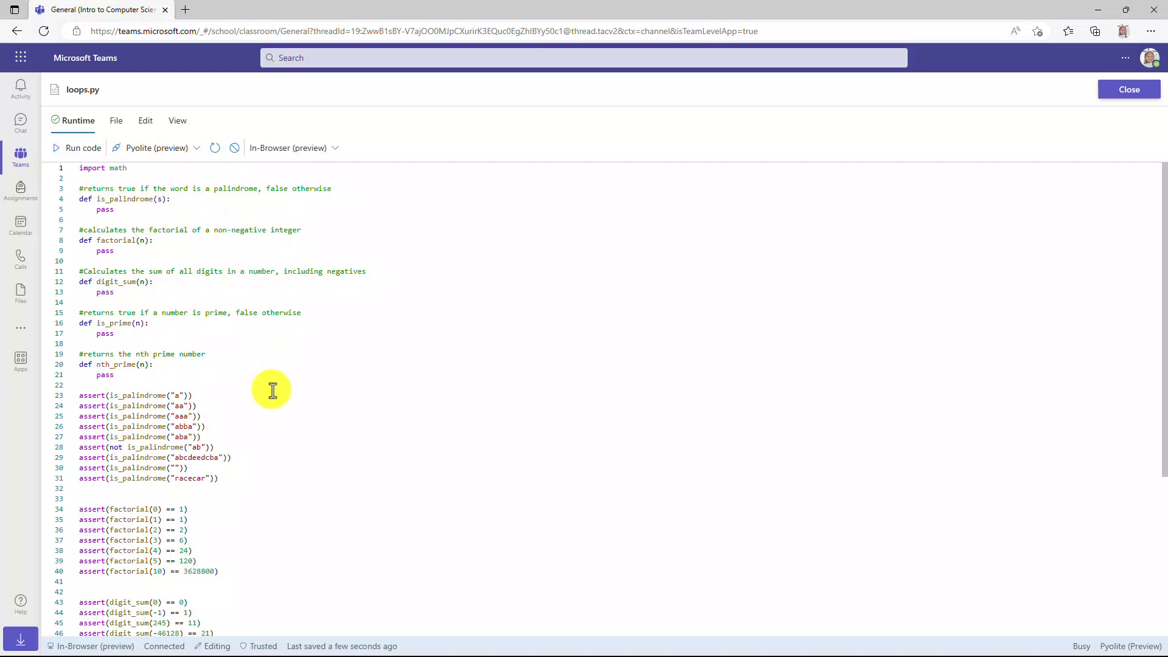
scroll(273, 390, down, 2)
scroll(272, 390, up, 2)
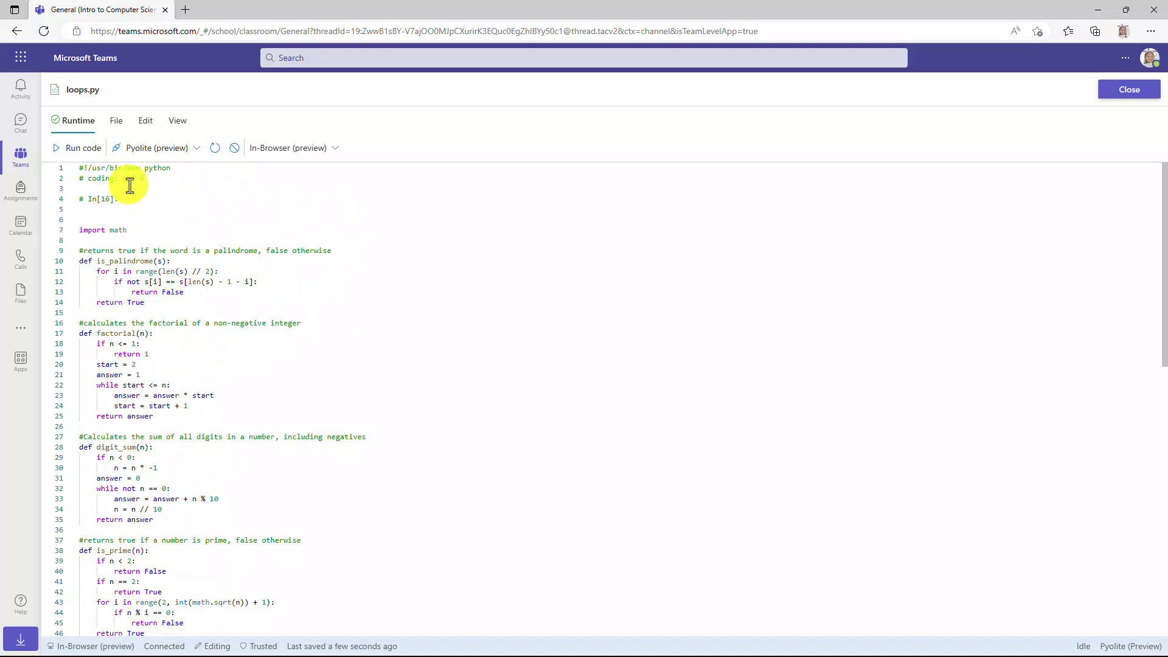
Run loops.py against its tests and look through the File, Edit and View tabs
click(72, 155)
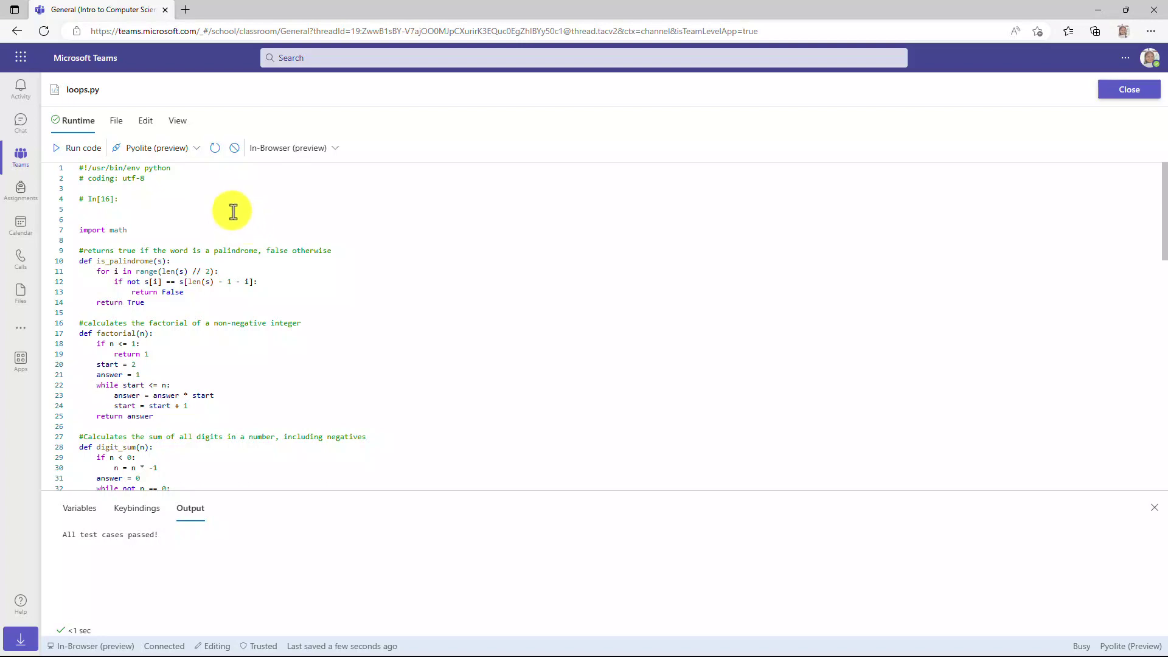
click(115, 122)
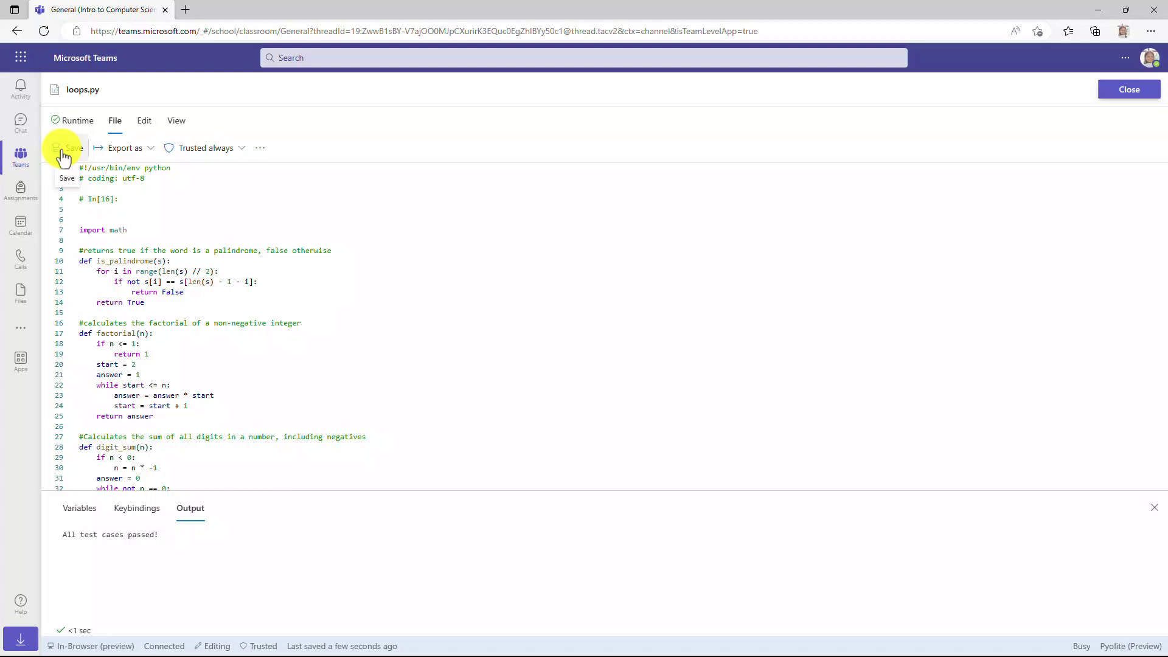
click(146, 121)
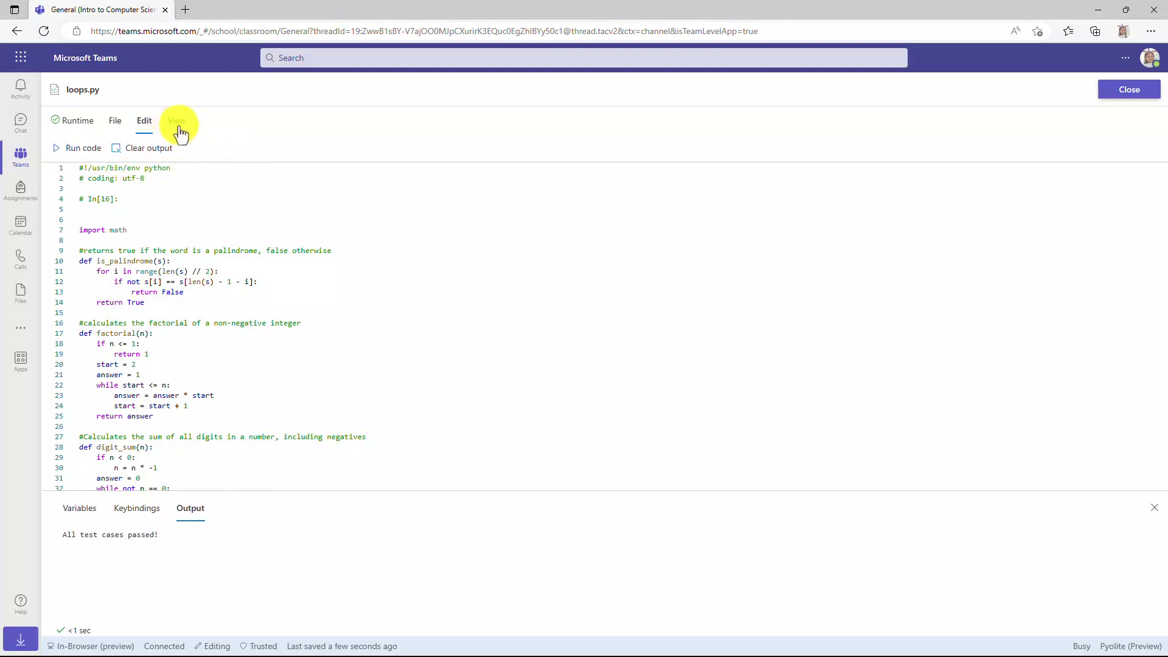
click(179, 125)
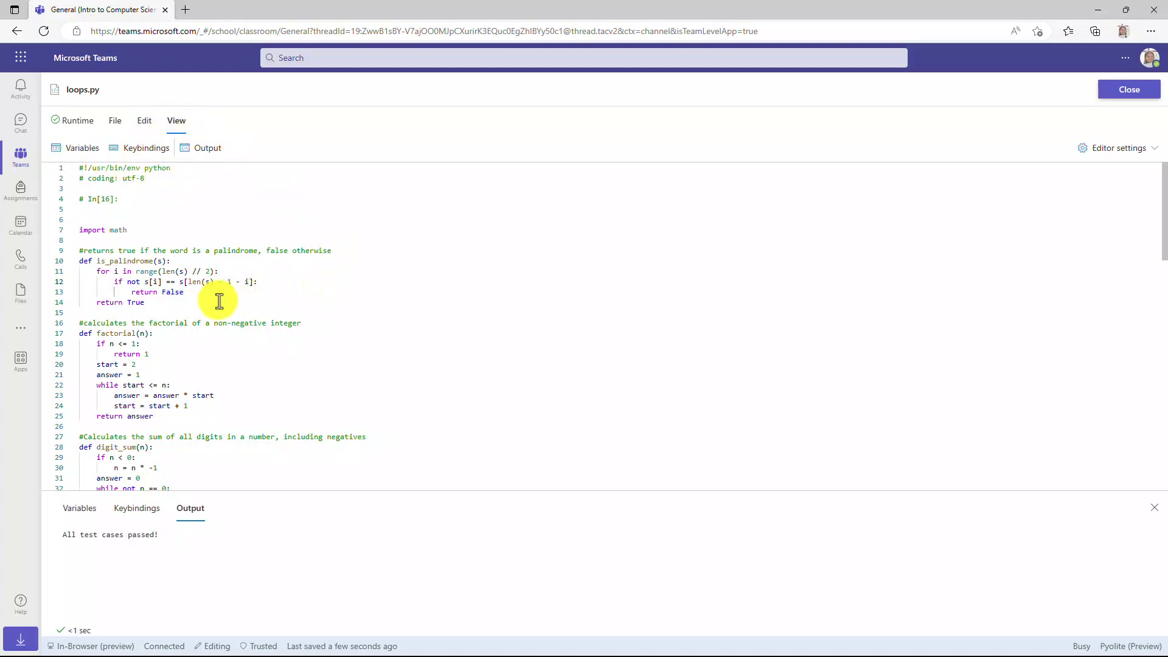
Retype 'False' on line 13 by accepting the autocomplete suggestion
double_click(163, 291)
text(F)
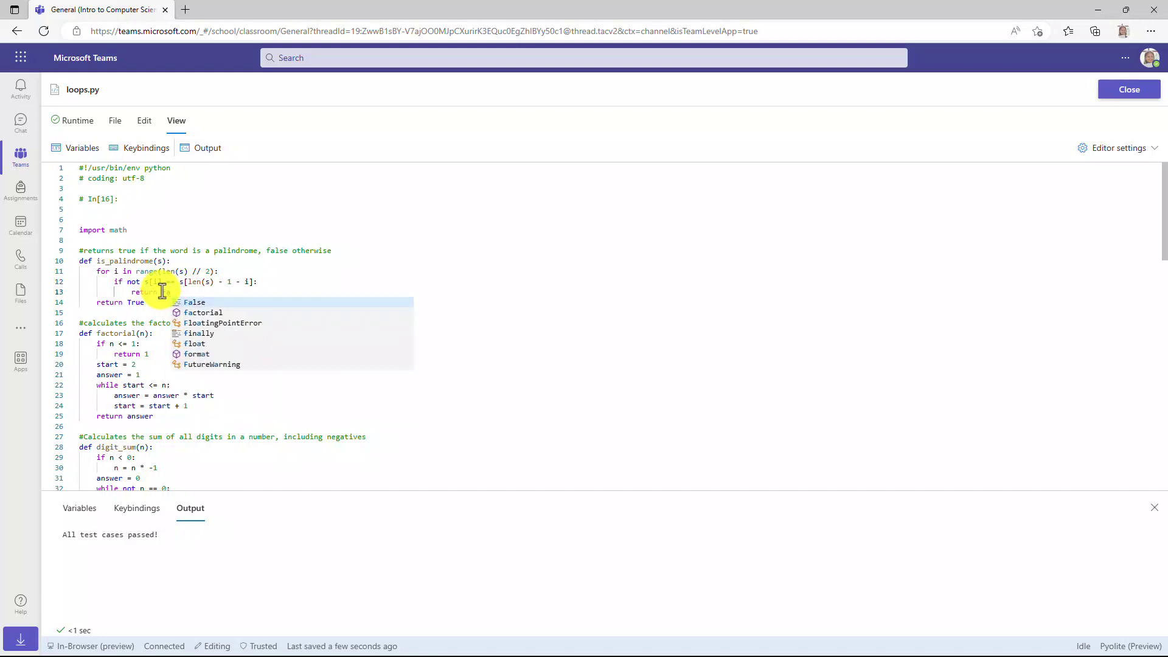
key(Return)
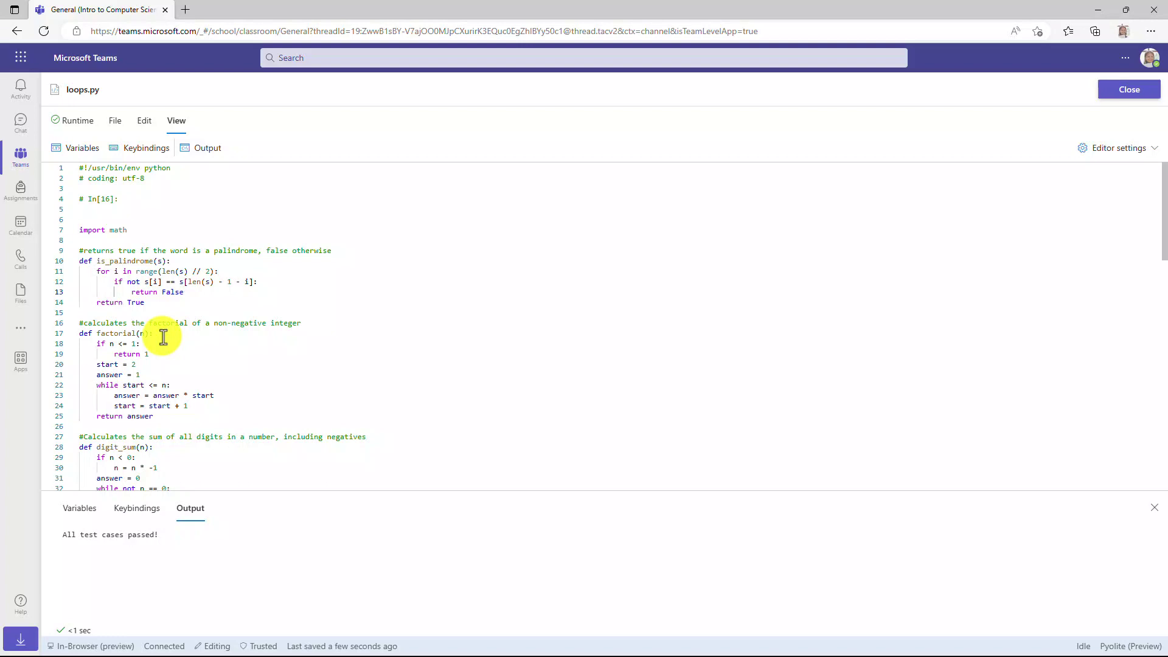
Turn in Practice Loops, then as educator open the student's submission and begin 'Gre…' feedback
click(1135, 91)
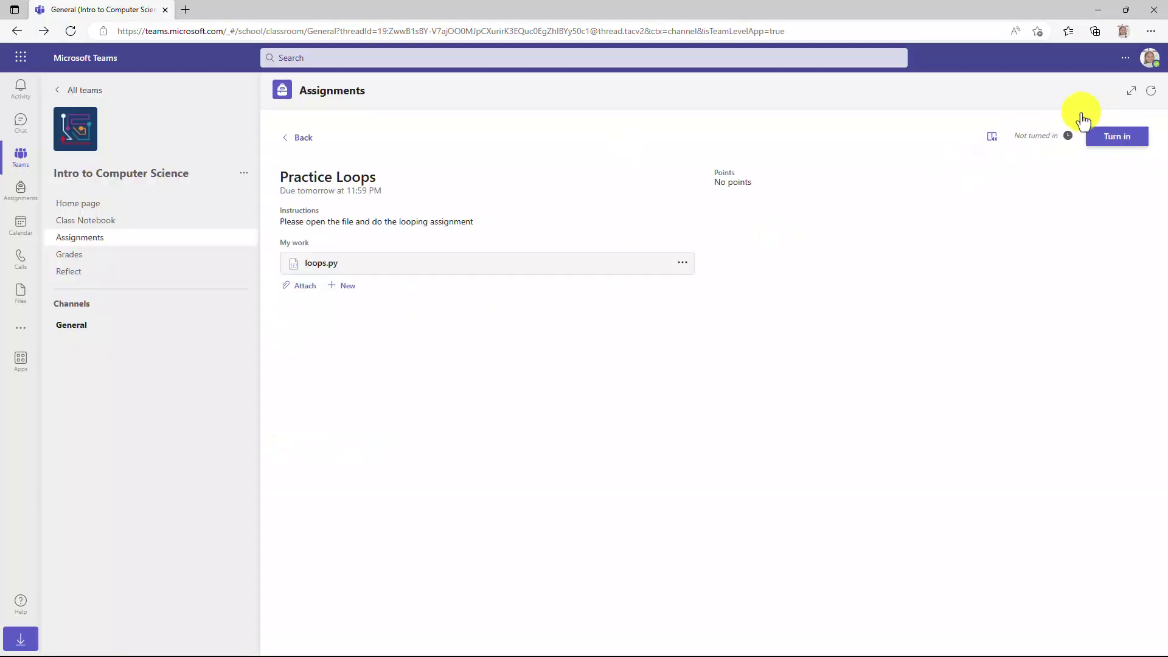
click(1116, 136)
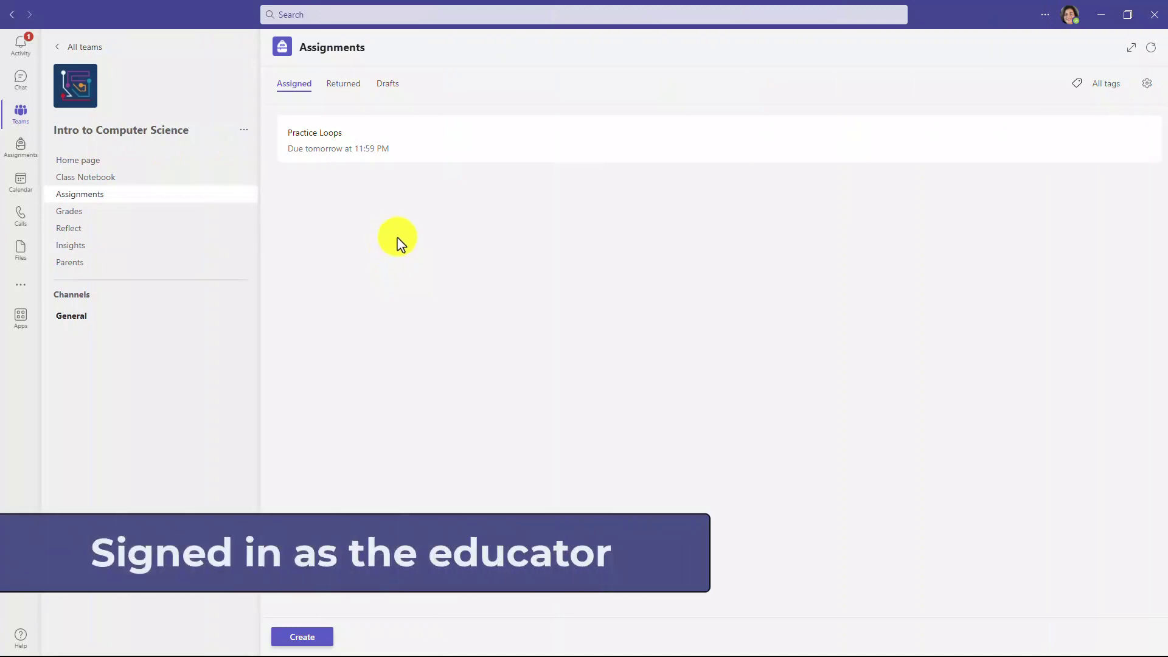
click(356, 157)
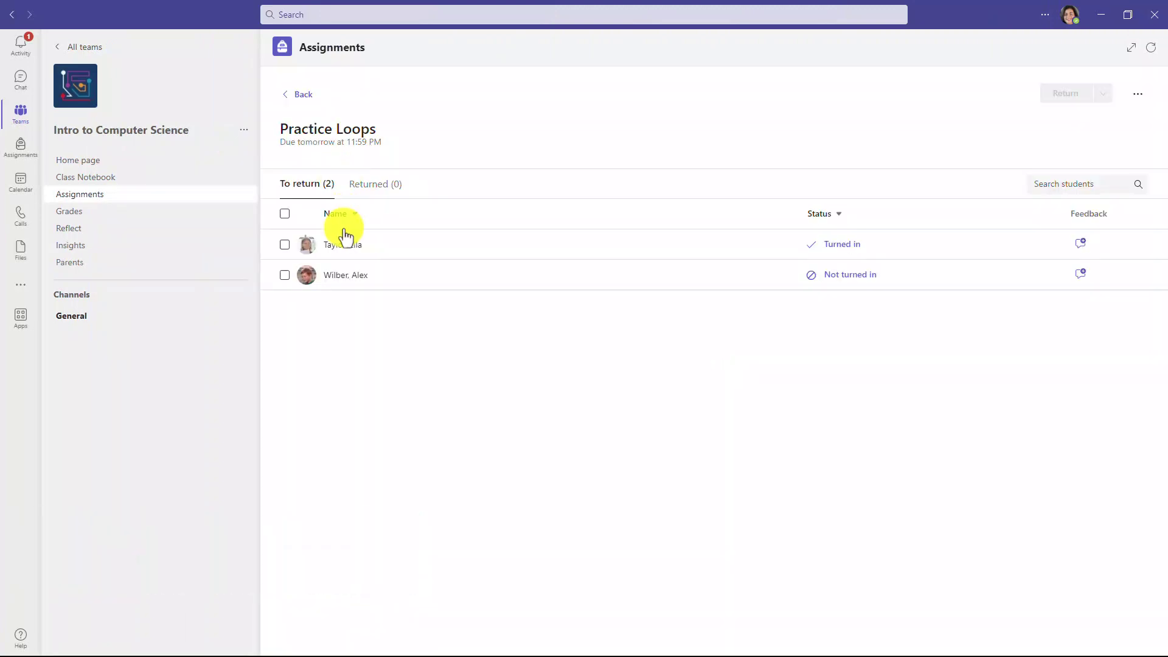
click(850, 248)
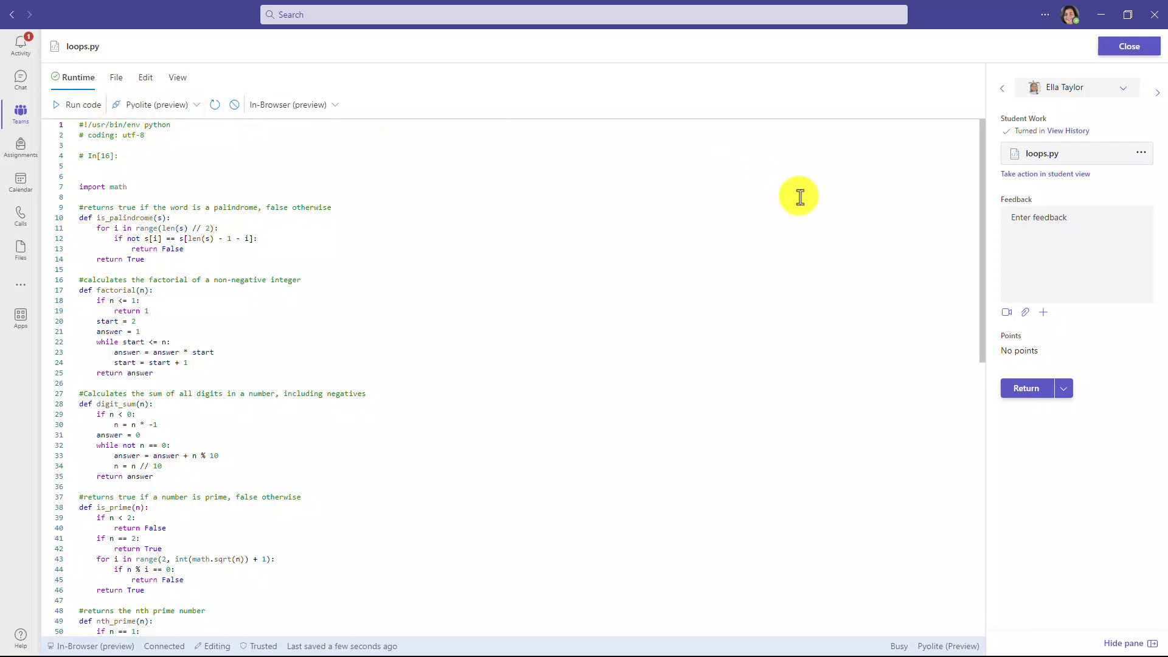
click(1036, 220)
text(Gre)
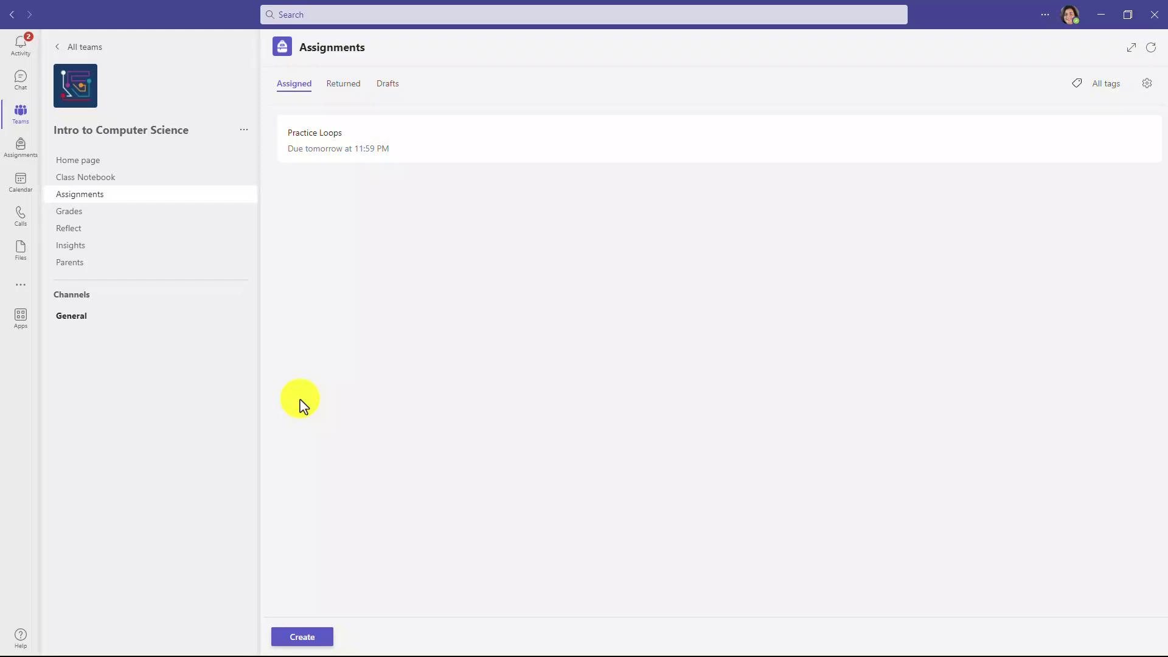
Create a new assignment titled 'Intro to Python assignment with Jupyter Notebook' and paste its instructions
click(319, 643)
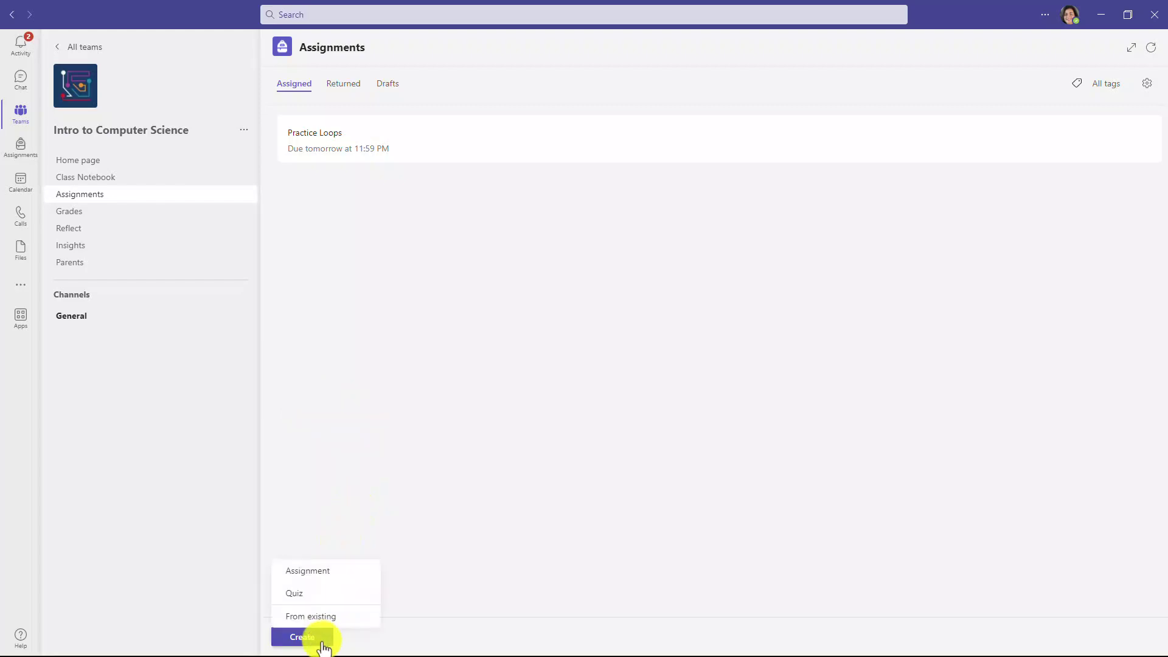
click(343, 575)
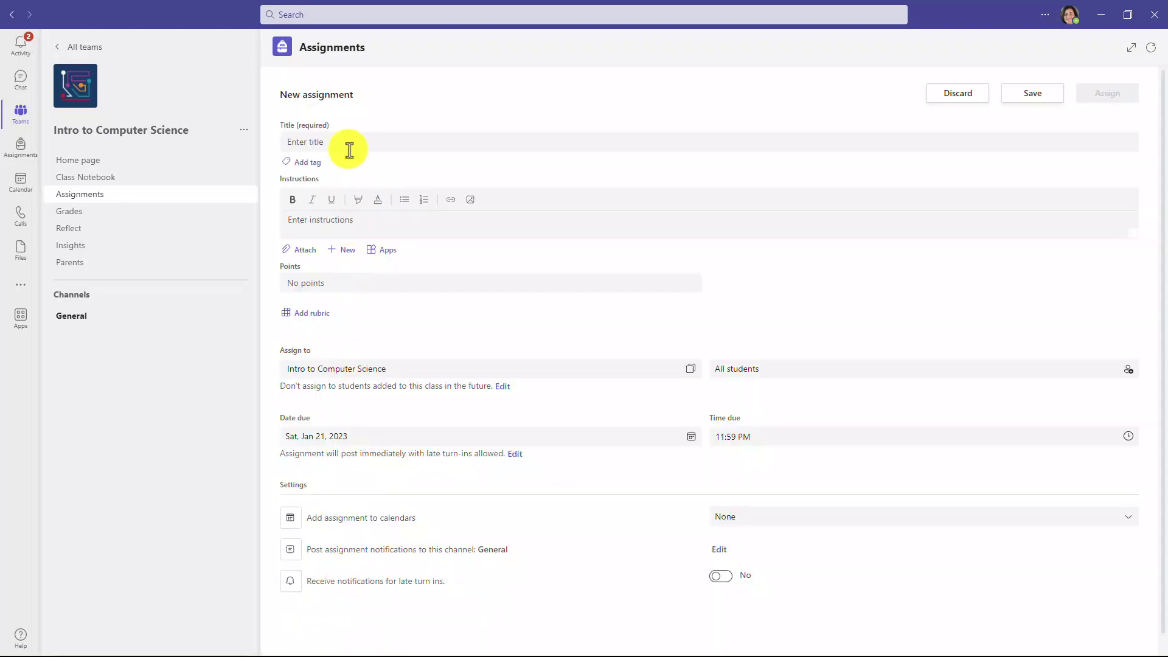
text(Intro to Python assignment with Jupyter Notebook)
click(378, 220)
text(Python is a popular programming language that is reliable, flexible, easy to learn, free to use on all operating systems, and supported by both a strong developer community and many free libraries. Python supports all manners of development, including web applications, web services, desktop apps, scripting, data science, scientific computing, and Jupyter notebooks. Python is a language used by many universities, scientists, casual developers, and professional developers alike.)
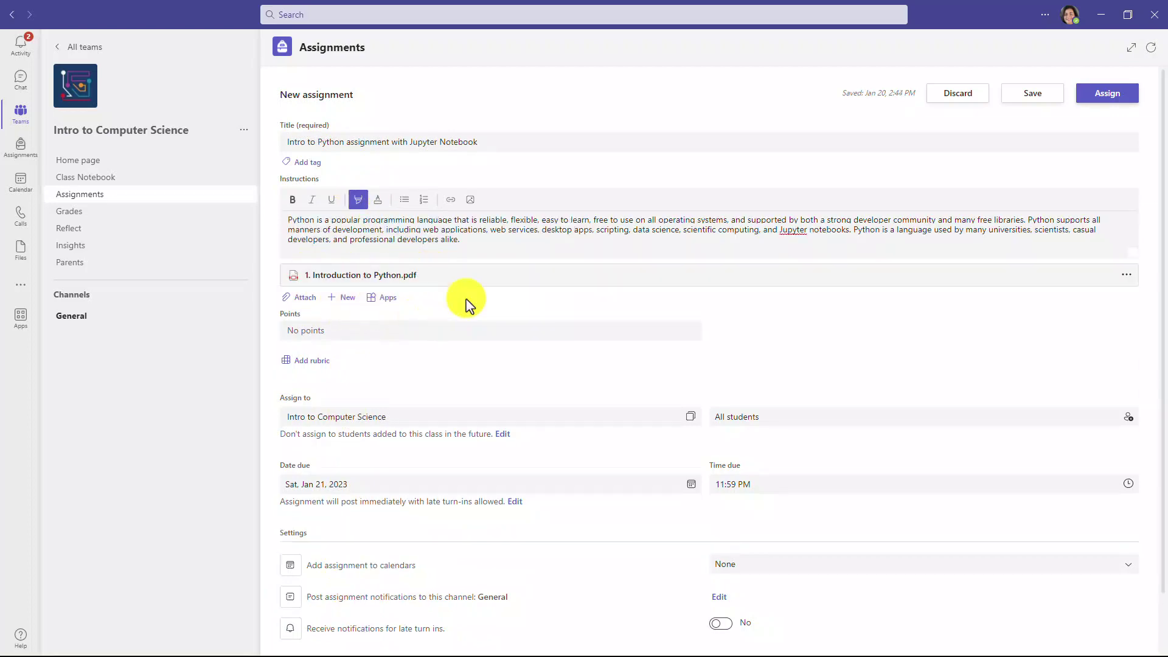
Attach introduction-to-python.ipynb so students edit their own copy, and assign it
click(308, 298)
click(401, 460)
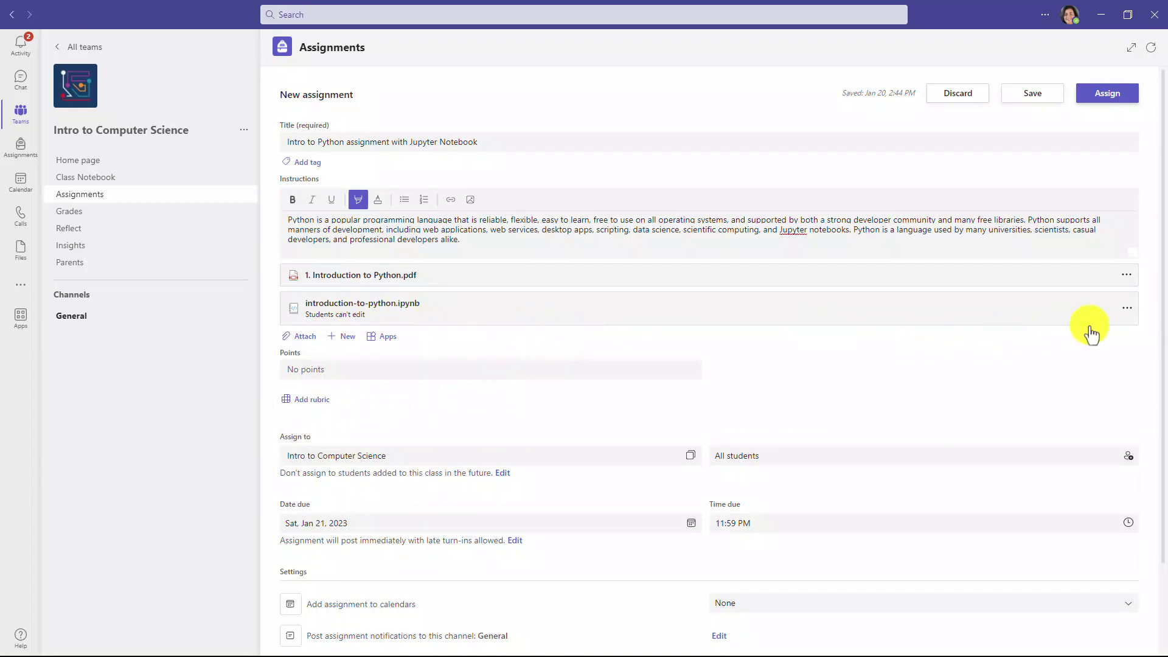
click(1129, 309)
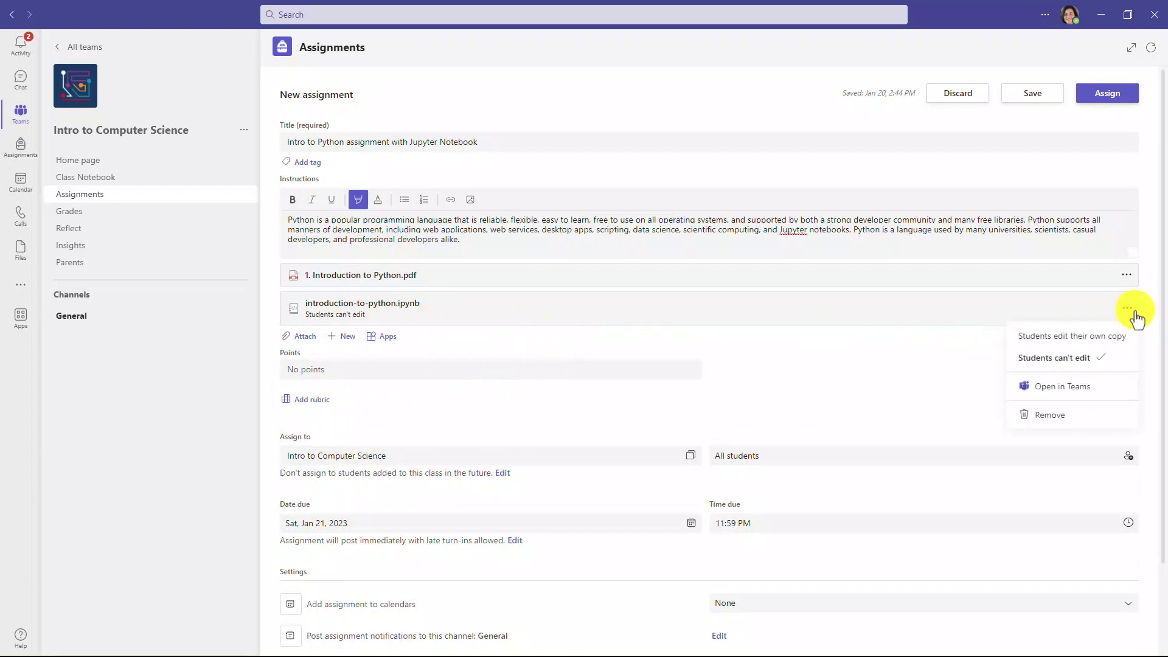
click(1074, 336)
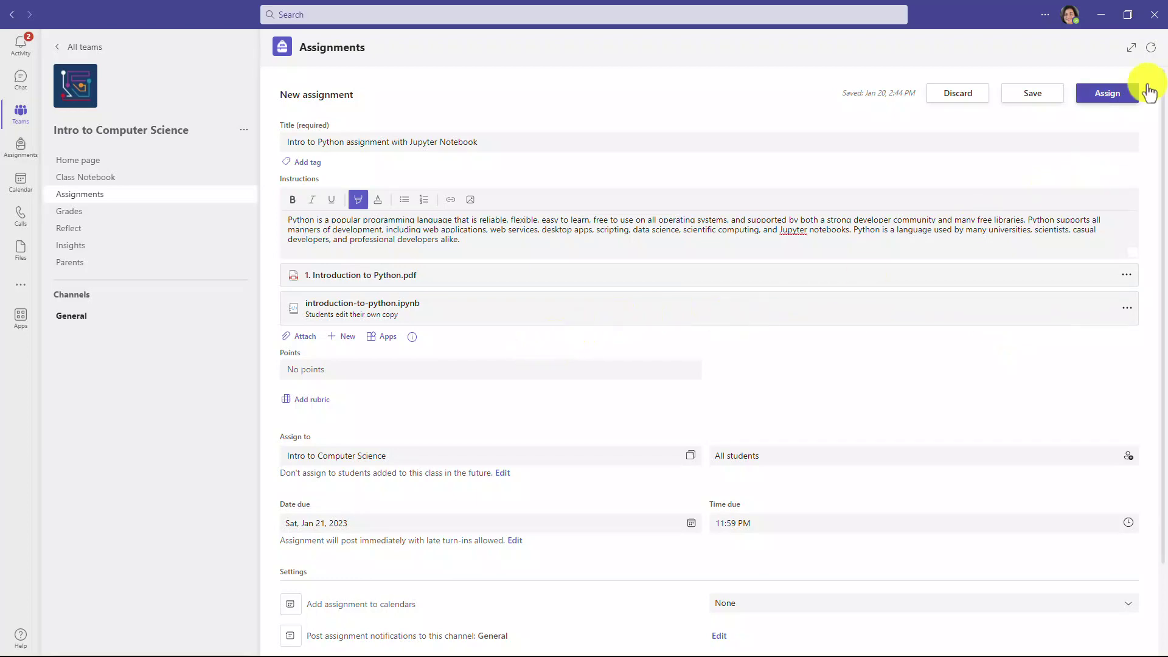
click(1107, 96)
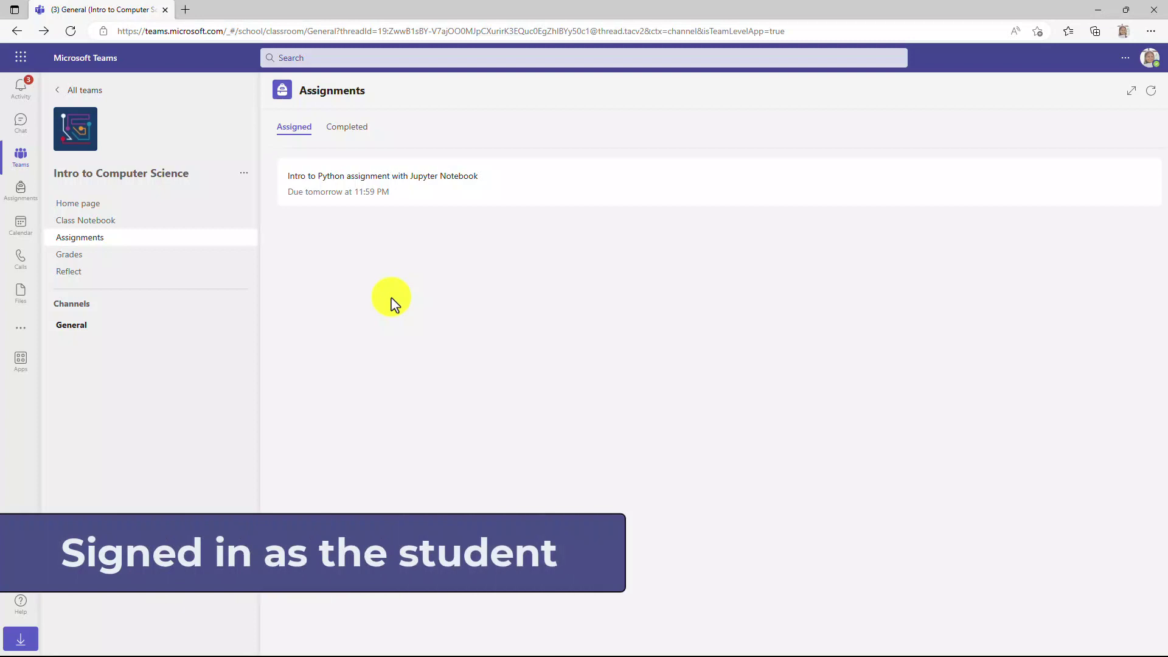
Open the introduction-to-python.ipynb notebook from the Intro to Python assignment
click(445, 185)
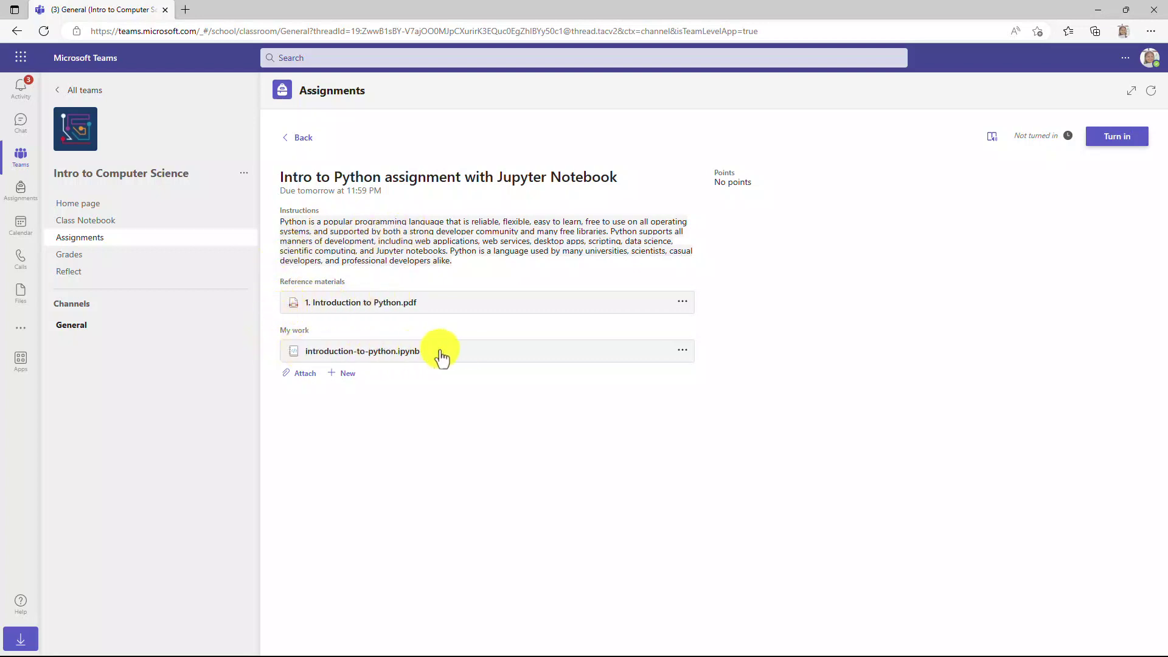
click(474, 357)
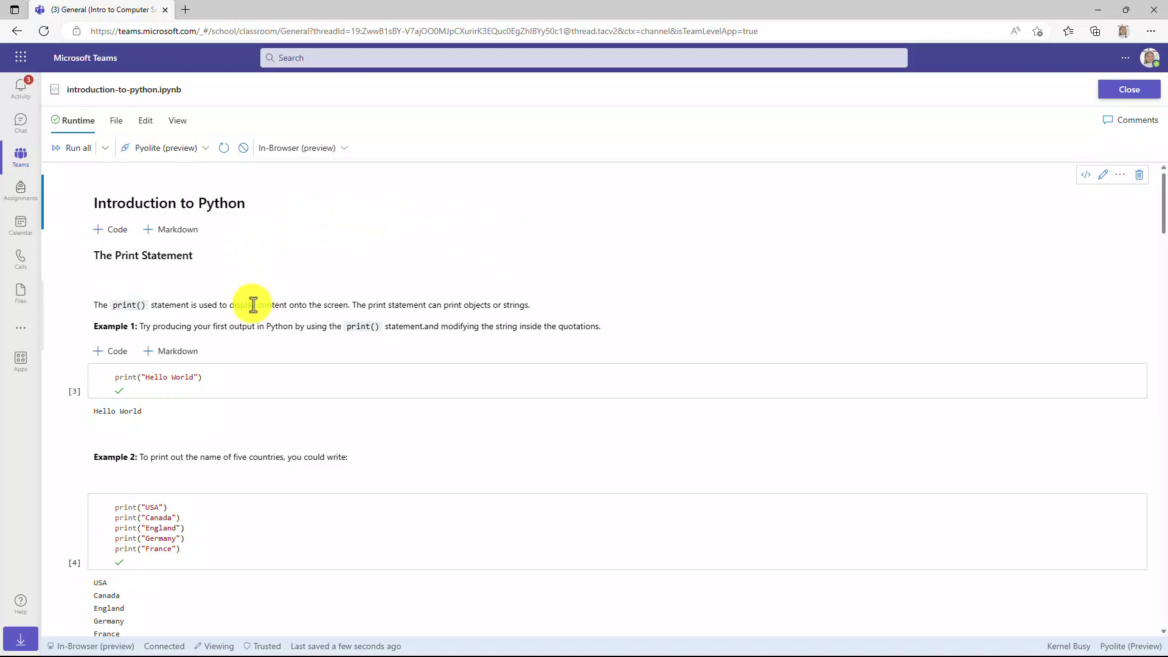
scroll(225, 430, down, 2)
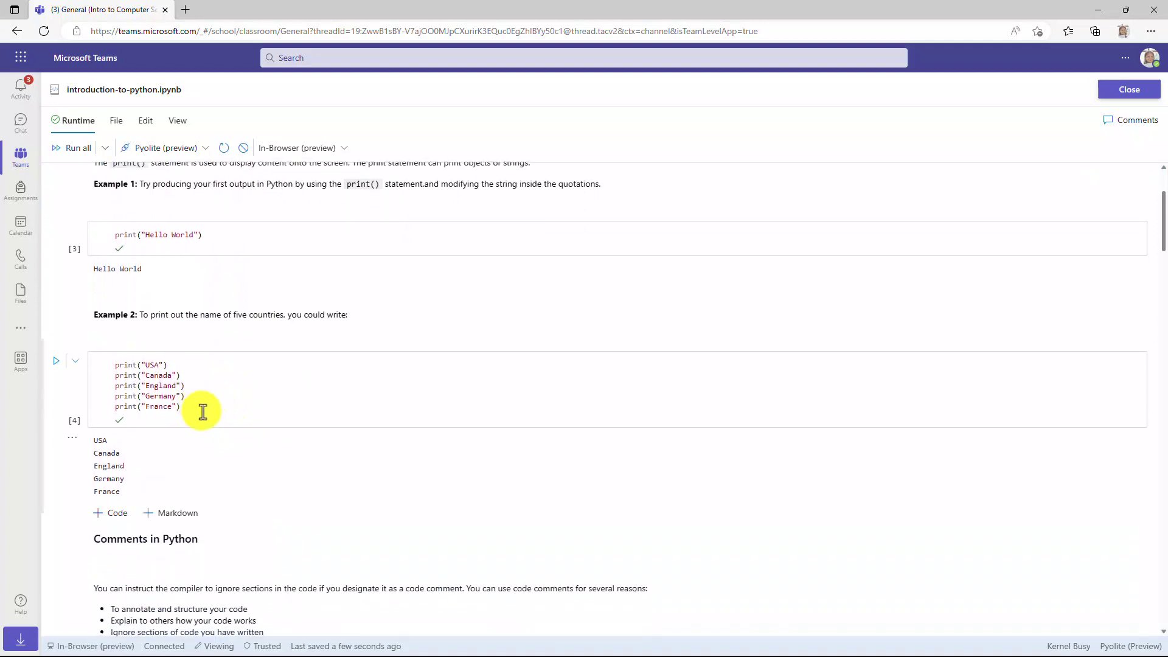
Add print("United States") after the France line in the countries cell and run it
click(202, 412)
key(Return)
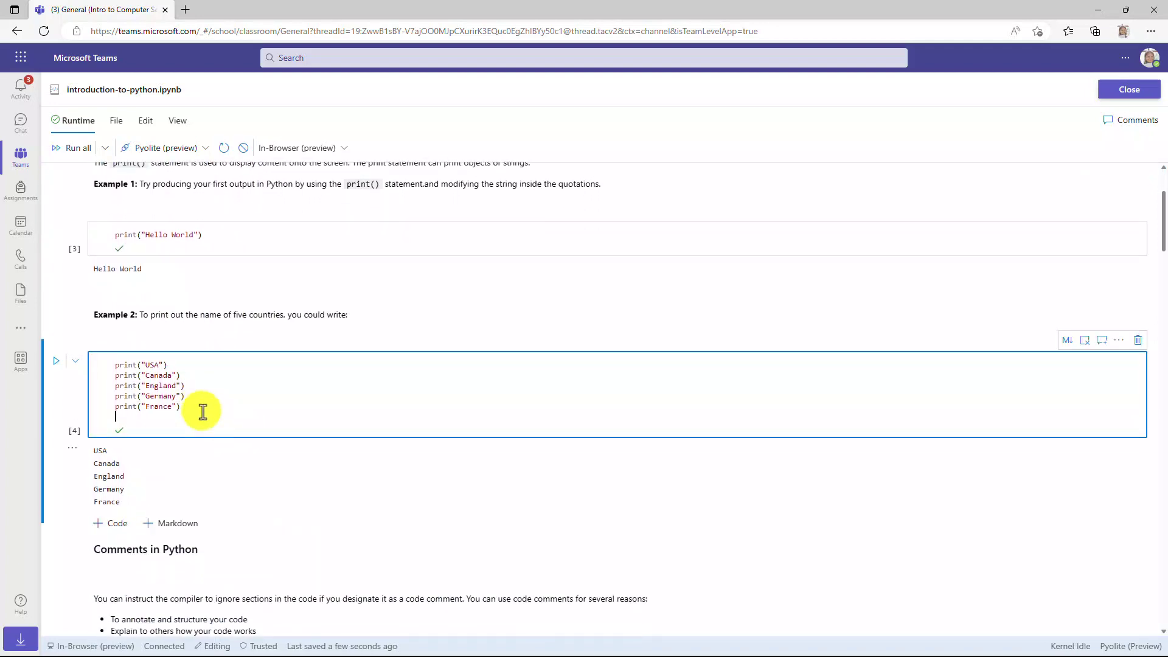
text(print("United States)
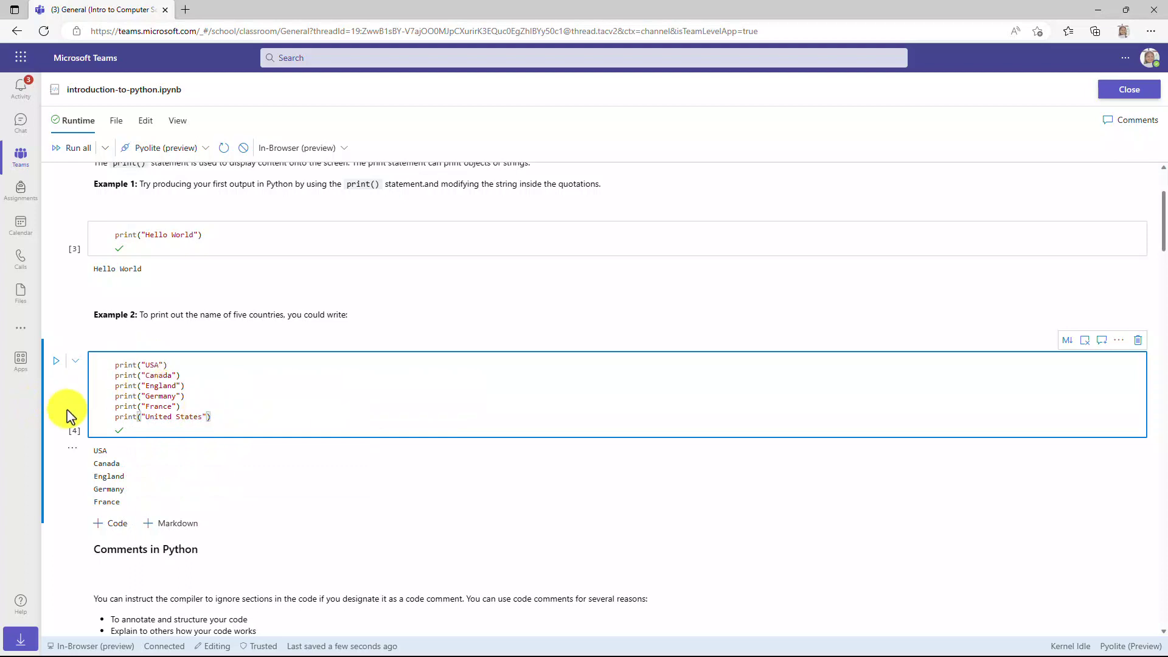
click(57, 363)
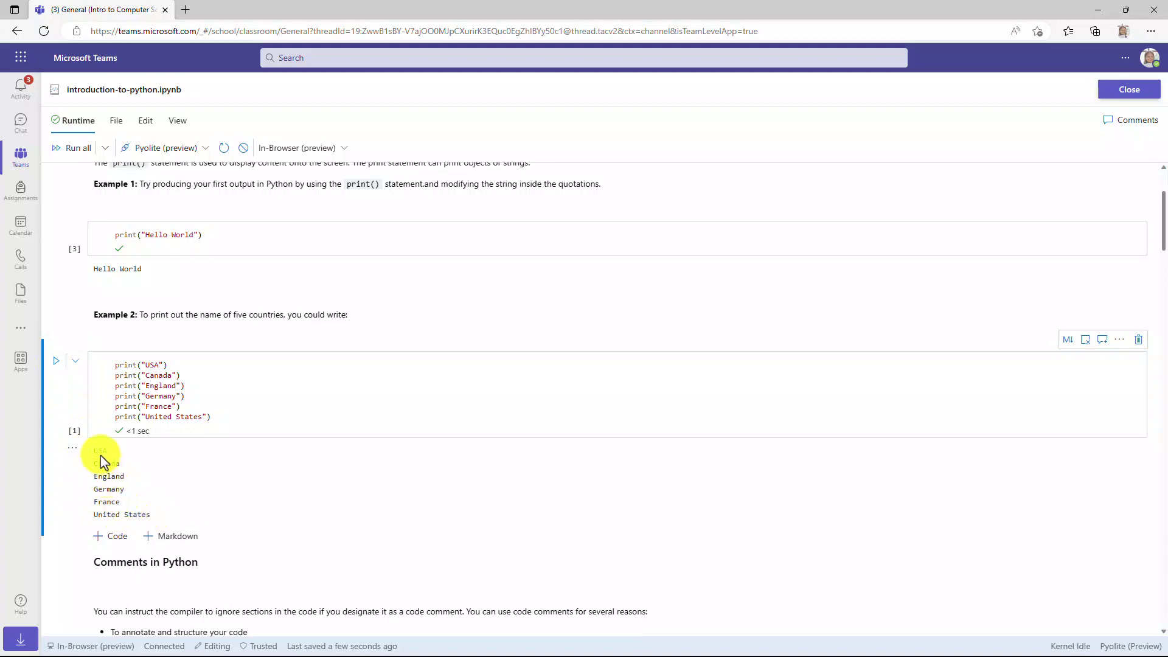
scroll(190, 478, down, 4)
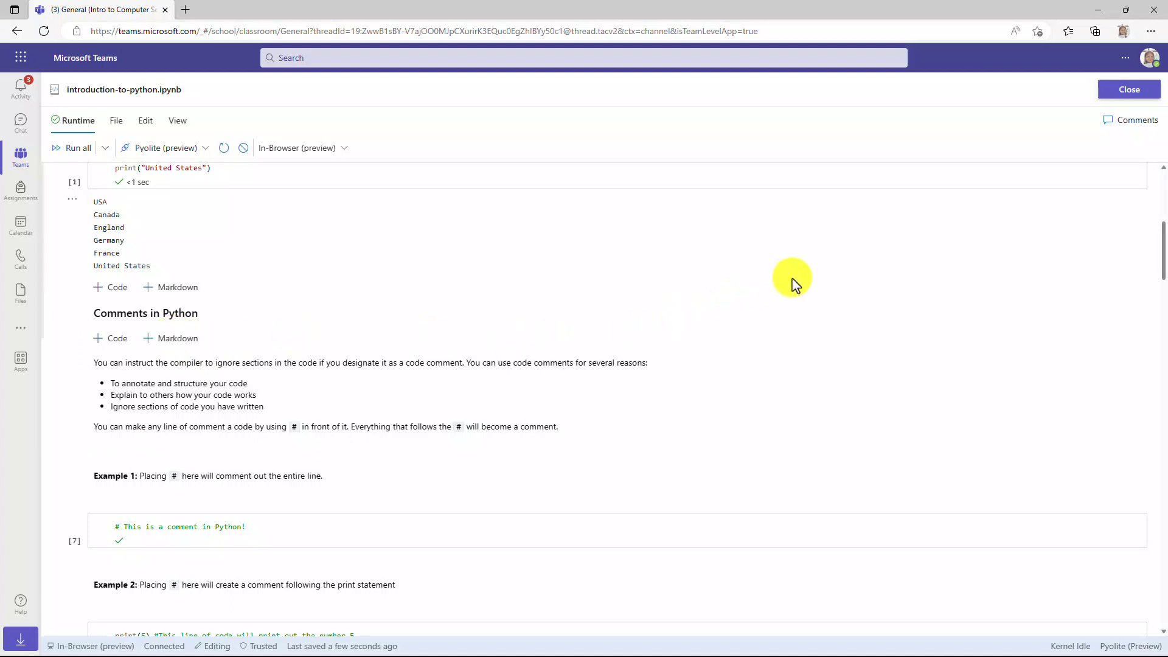
click(117, 128)
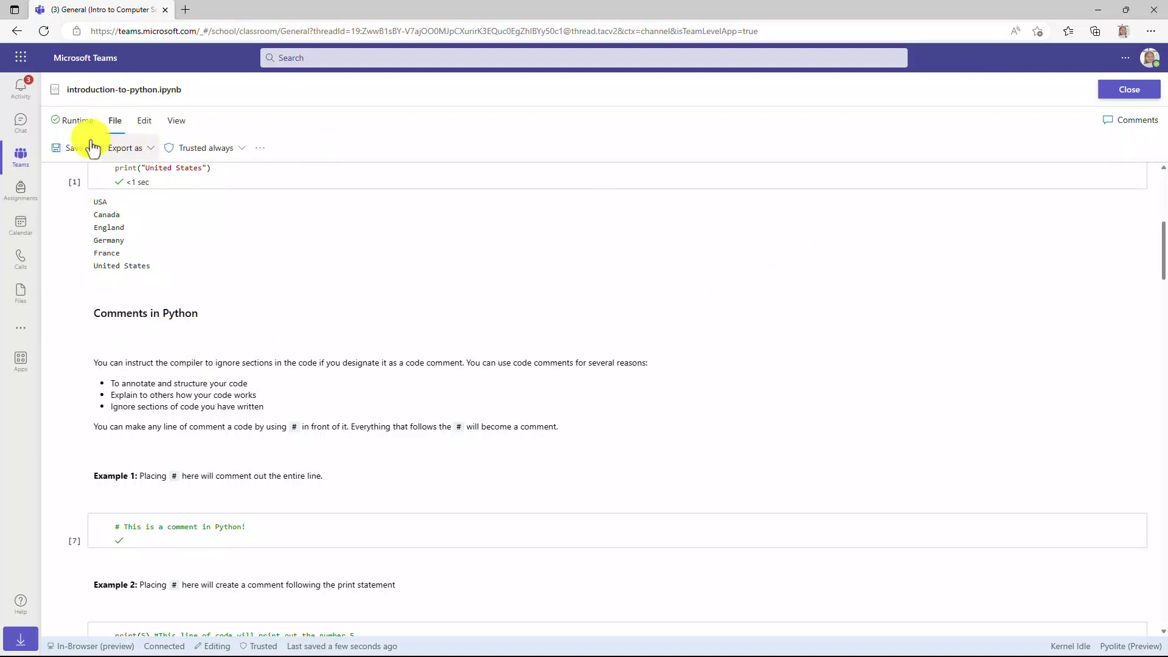
Turn in the Python notebook, then as educator open the submission and toggle comments on and off
click(1131, 96)
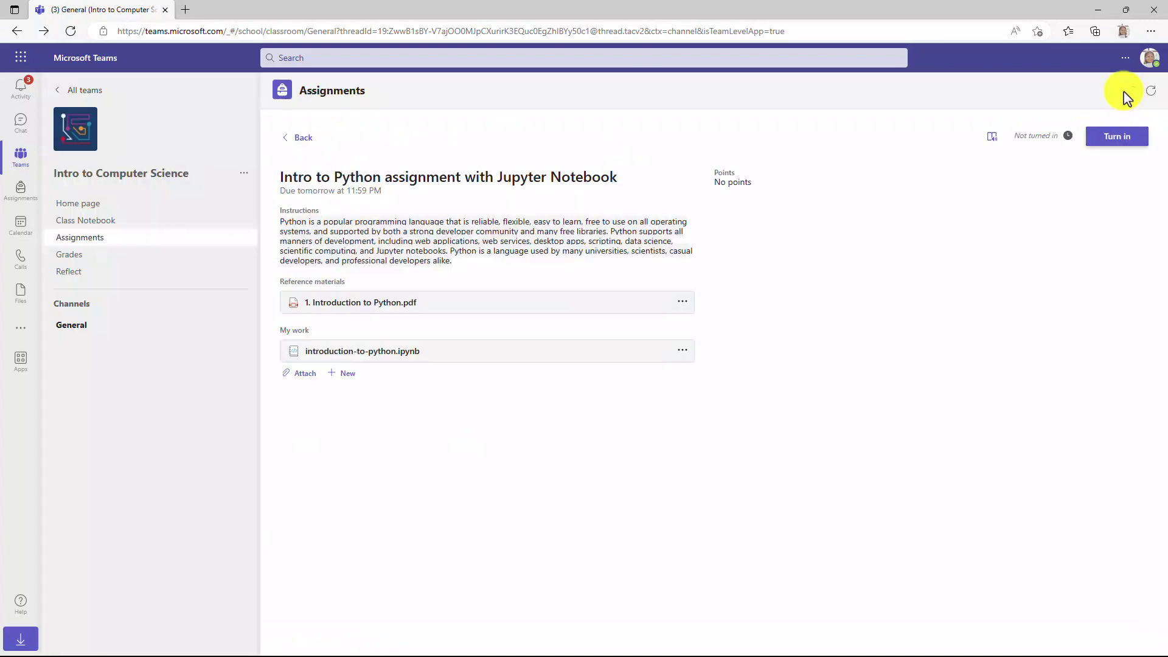
click(1117, 138)
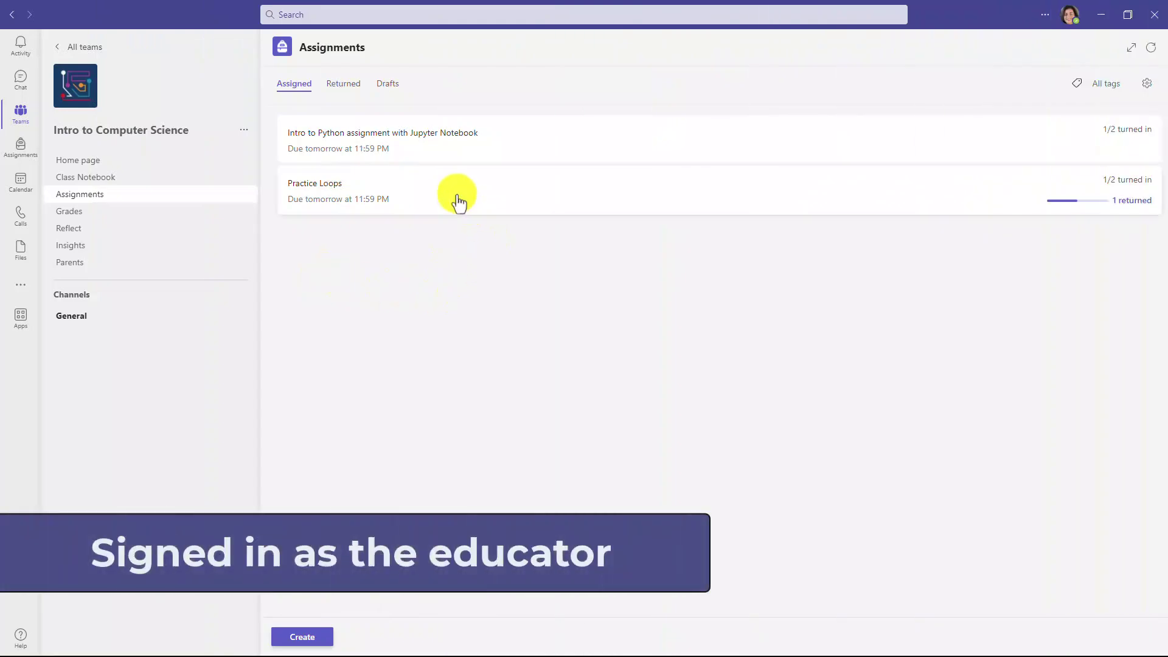
click(432, 146)
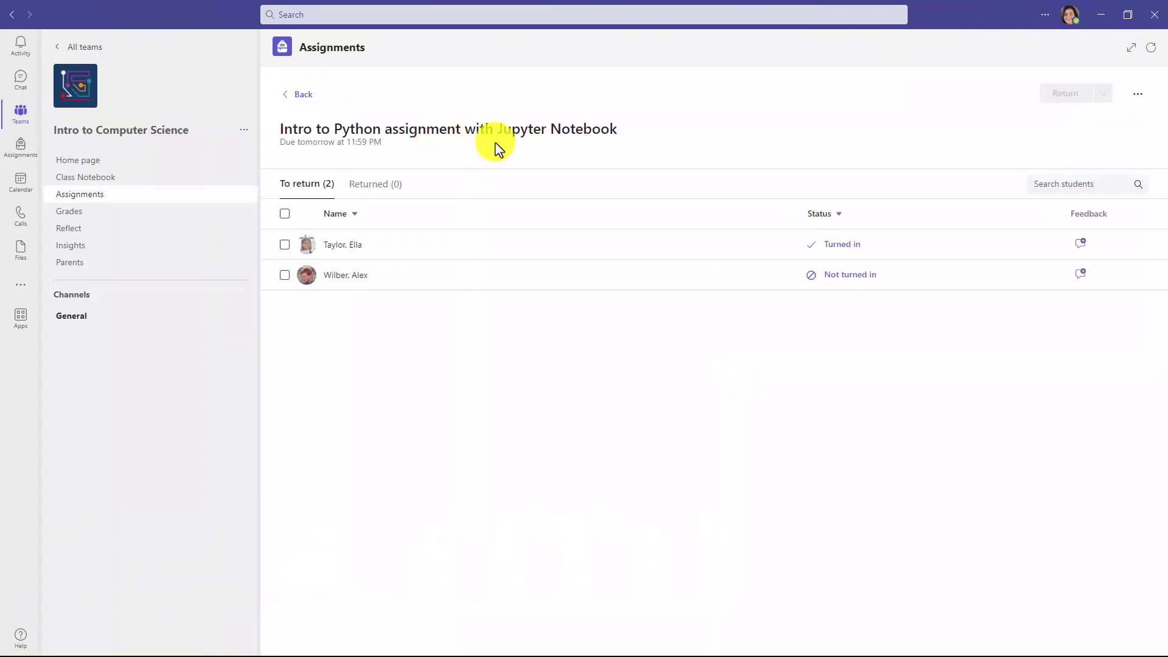
click(838, 246)
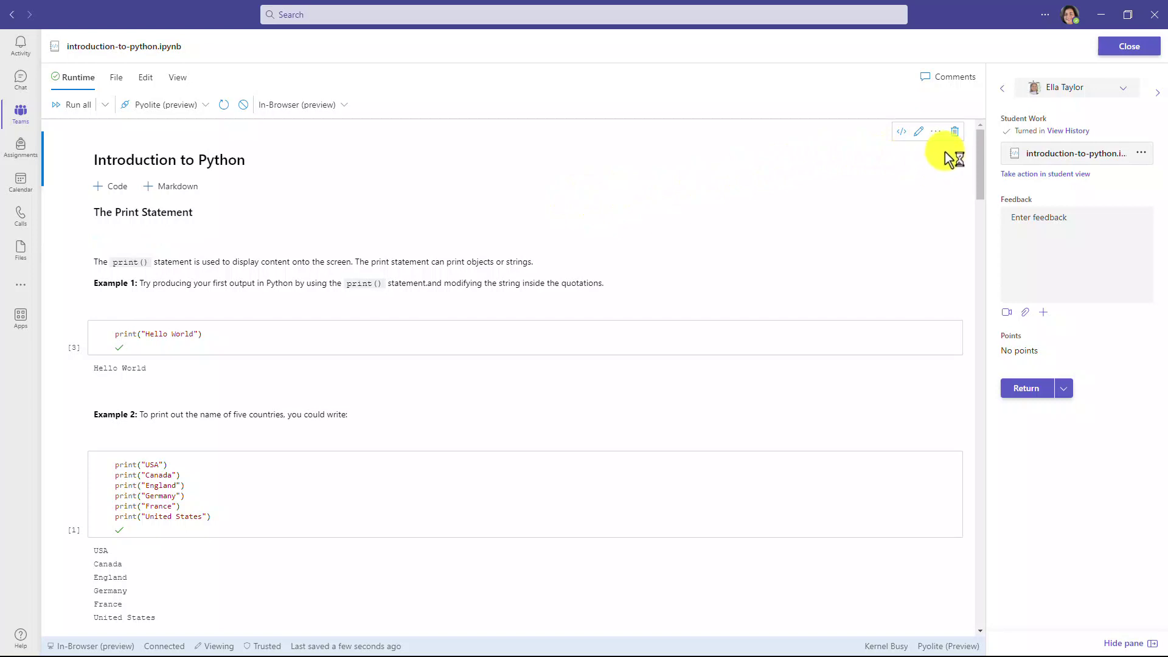
click(955, 79)
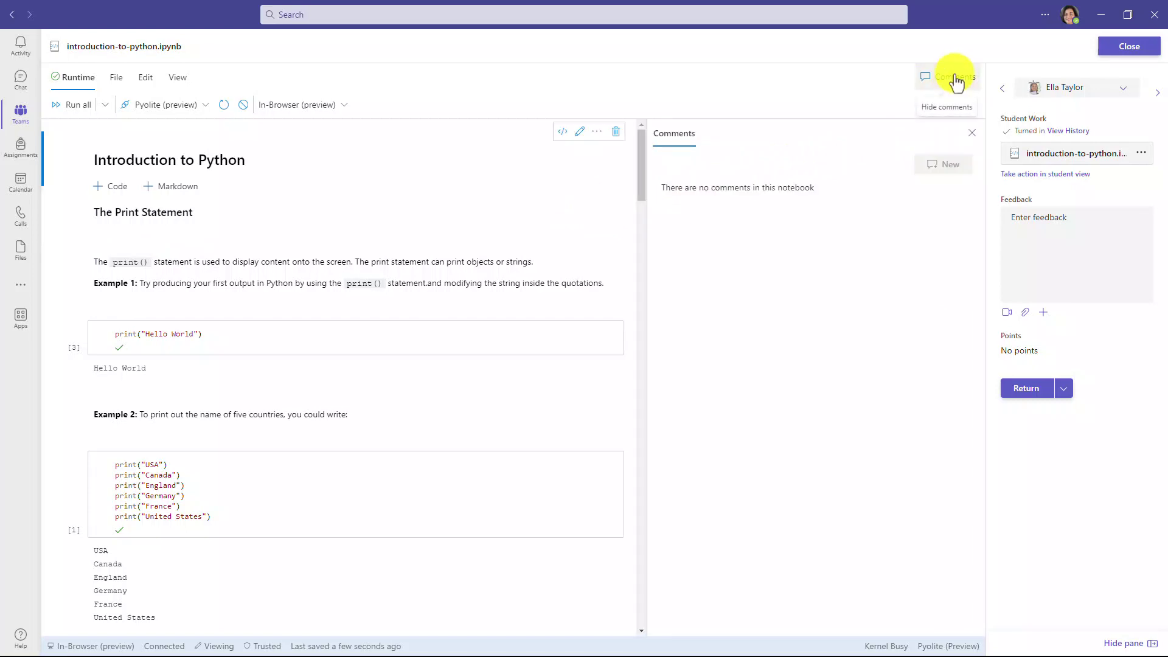
click(955, 79)
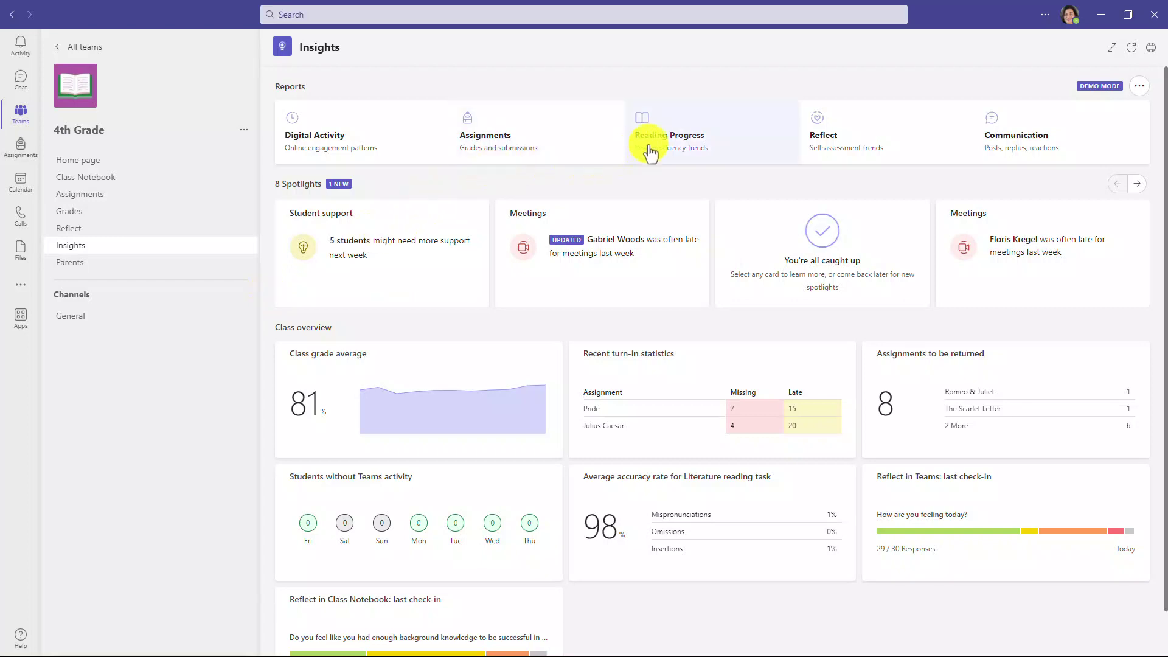
Open the 4th Grade Reading Progress report and scroll to the Phonics rules table
click(649, 152)
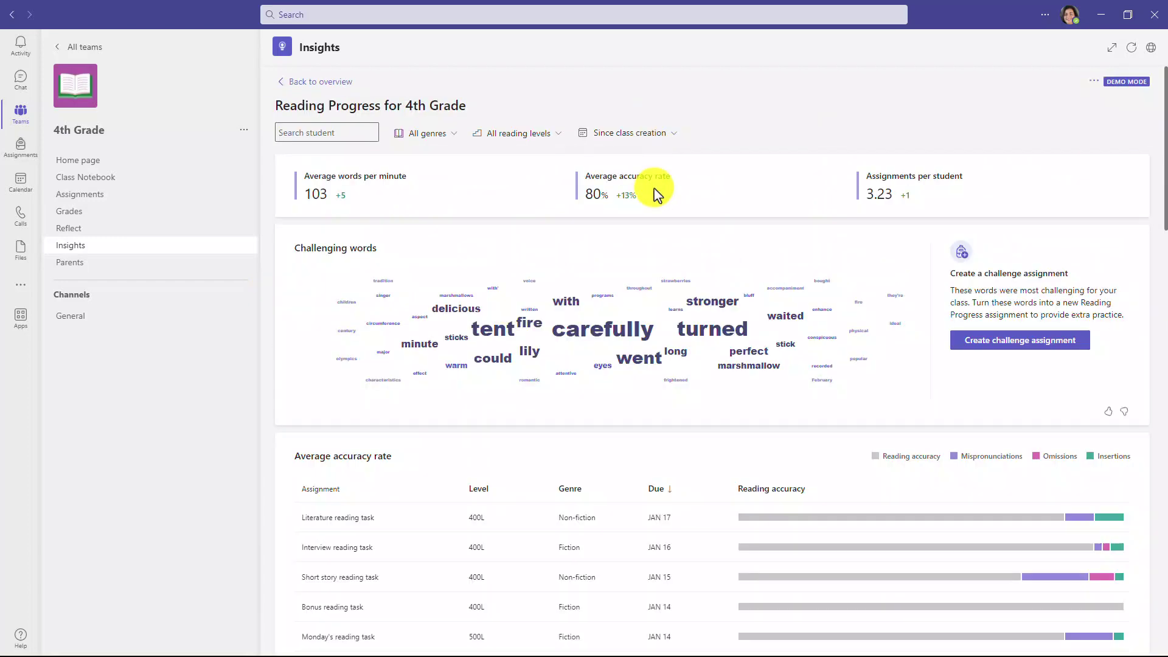
scroll(648, 313, down, 5)
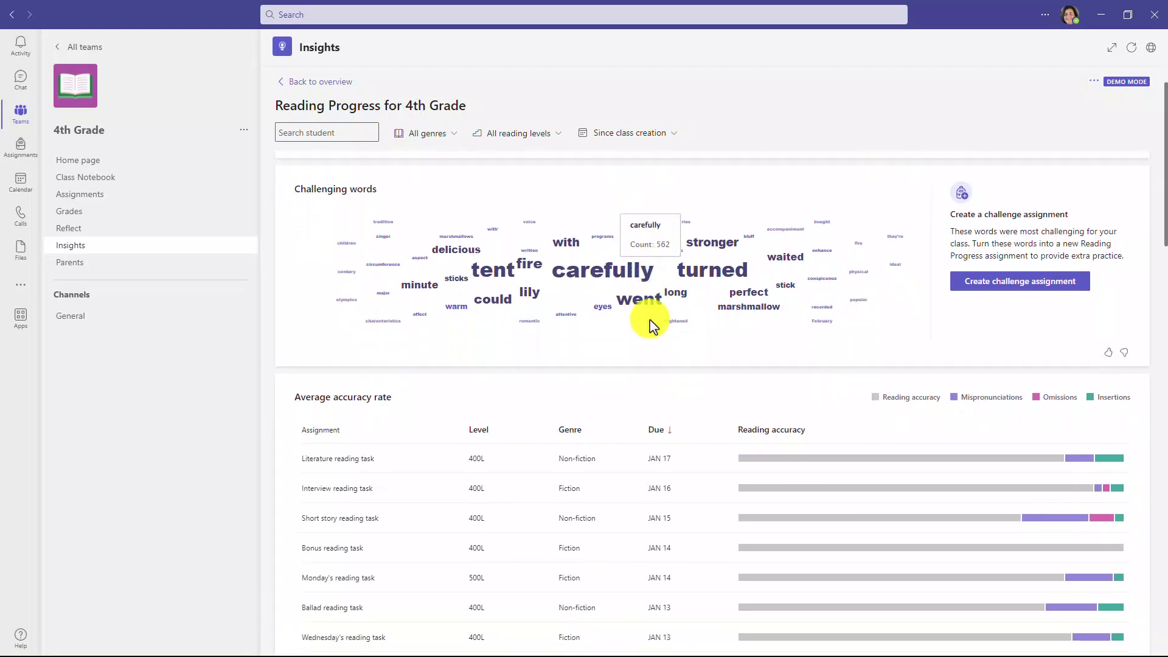
scroll(650, 323, down, 10)
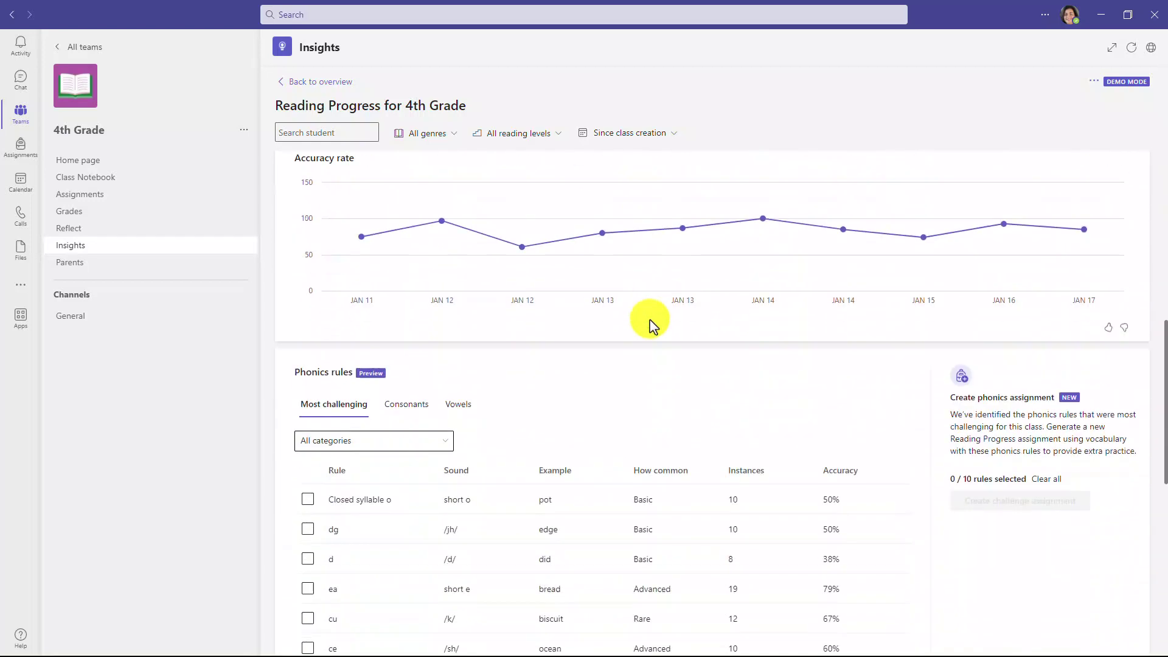
scroll(650, 322, down, 1)
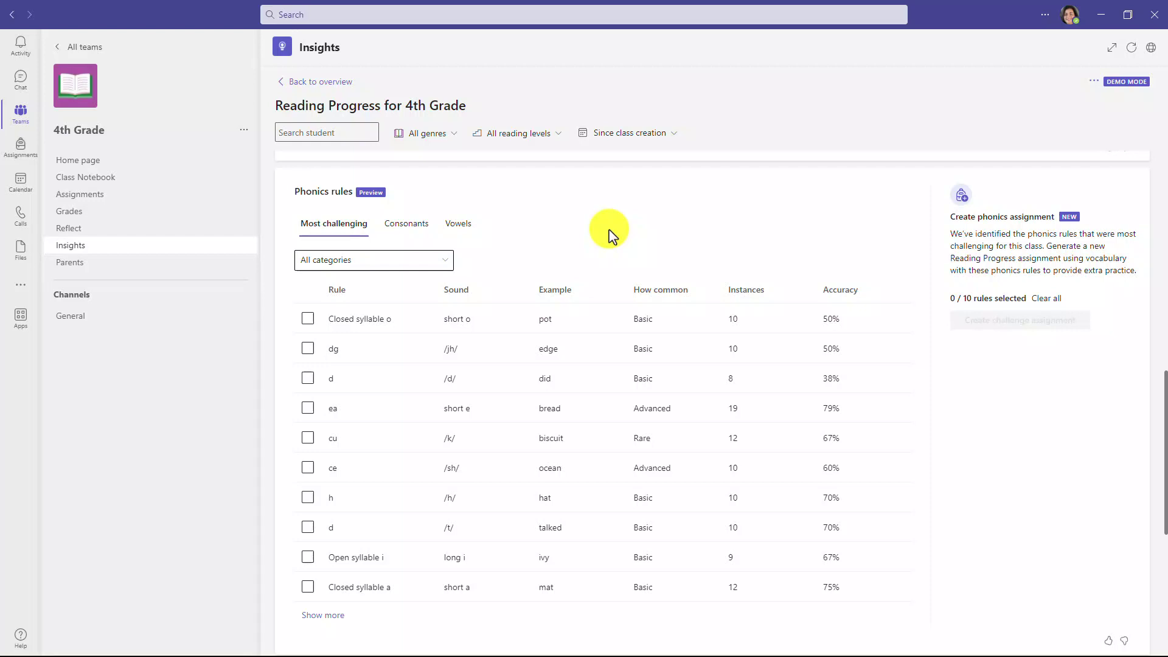
Browse the Consonants and Vowels phonics rules, then select the consonant rule c /s/
click(414, 234)
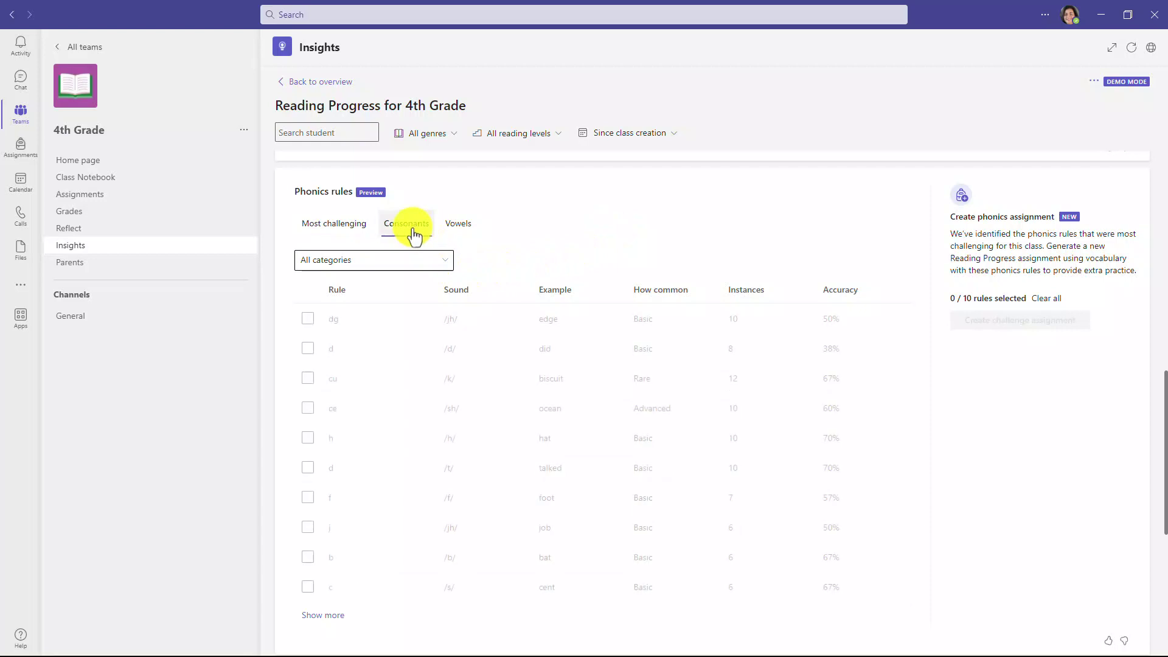
click(462, 234)
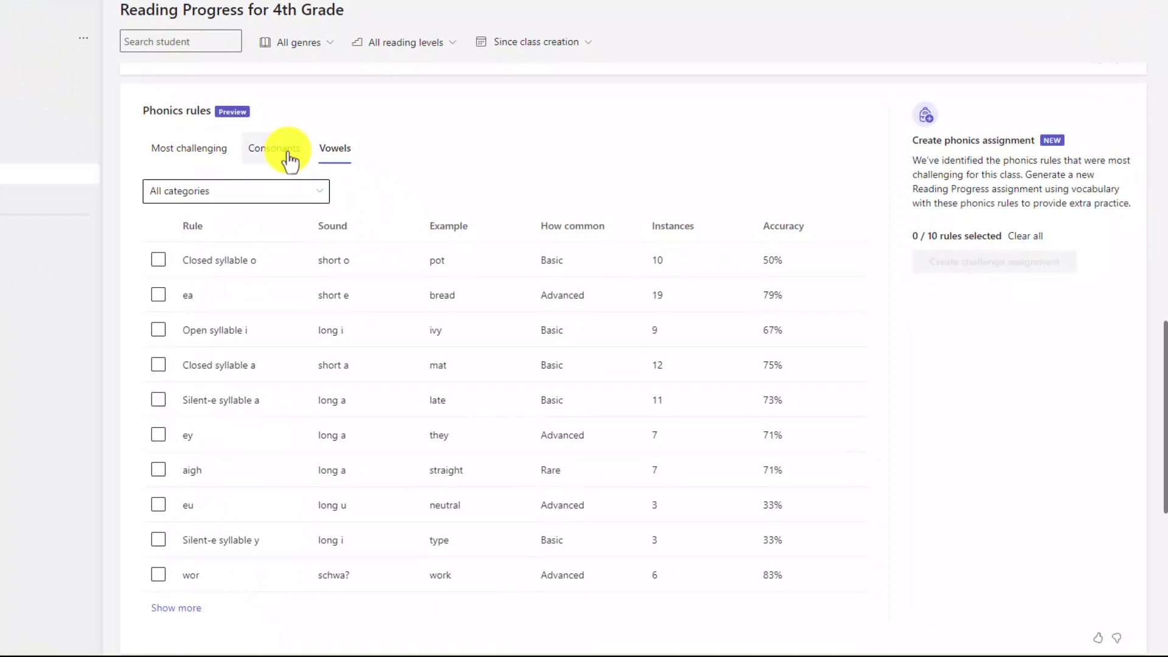
click(288, 153)
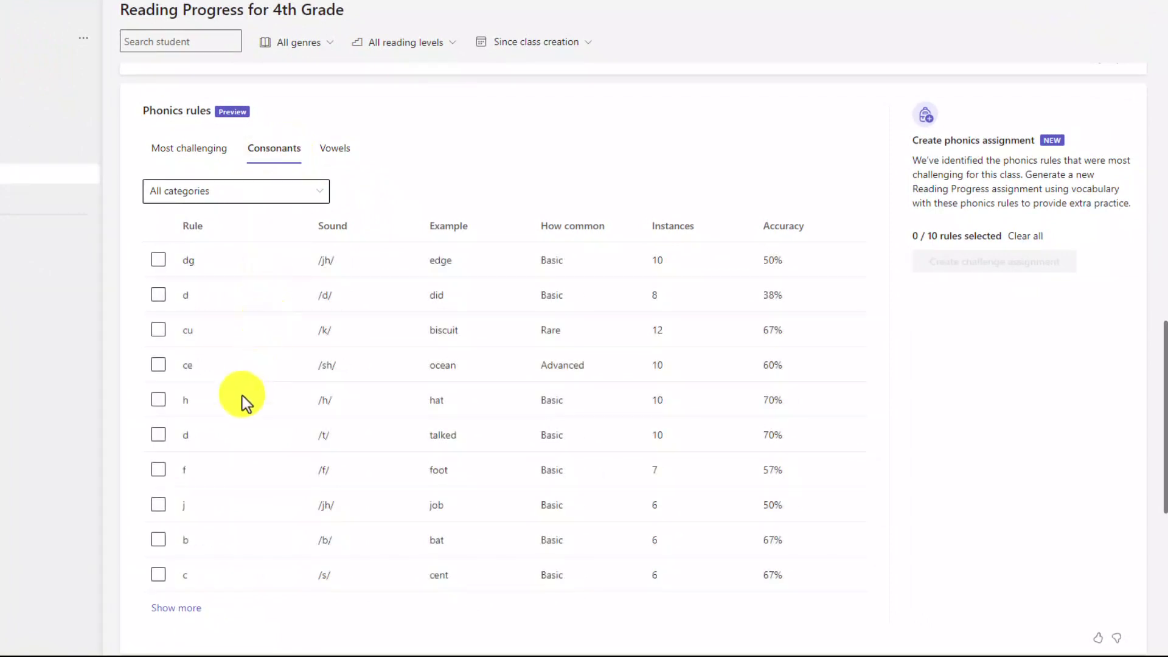
click(158, 577)
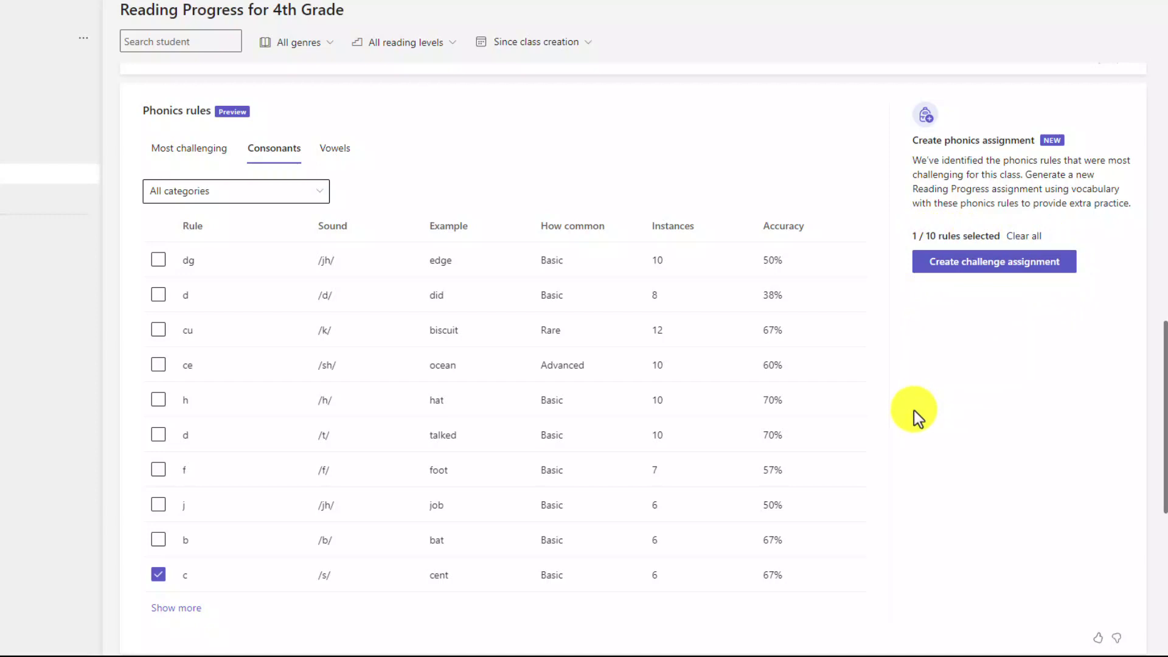
Generate a challenge assignment from the c /s/ rule, including the words city, twice and space
click(981, 268)
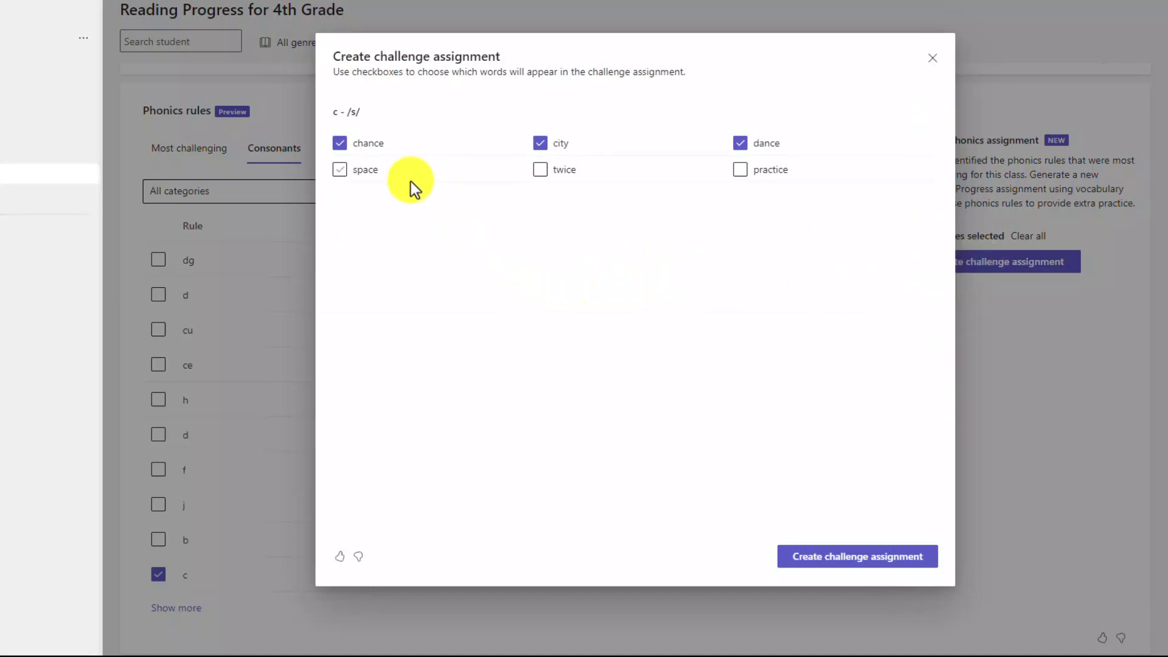
click(540, 144)
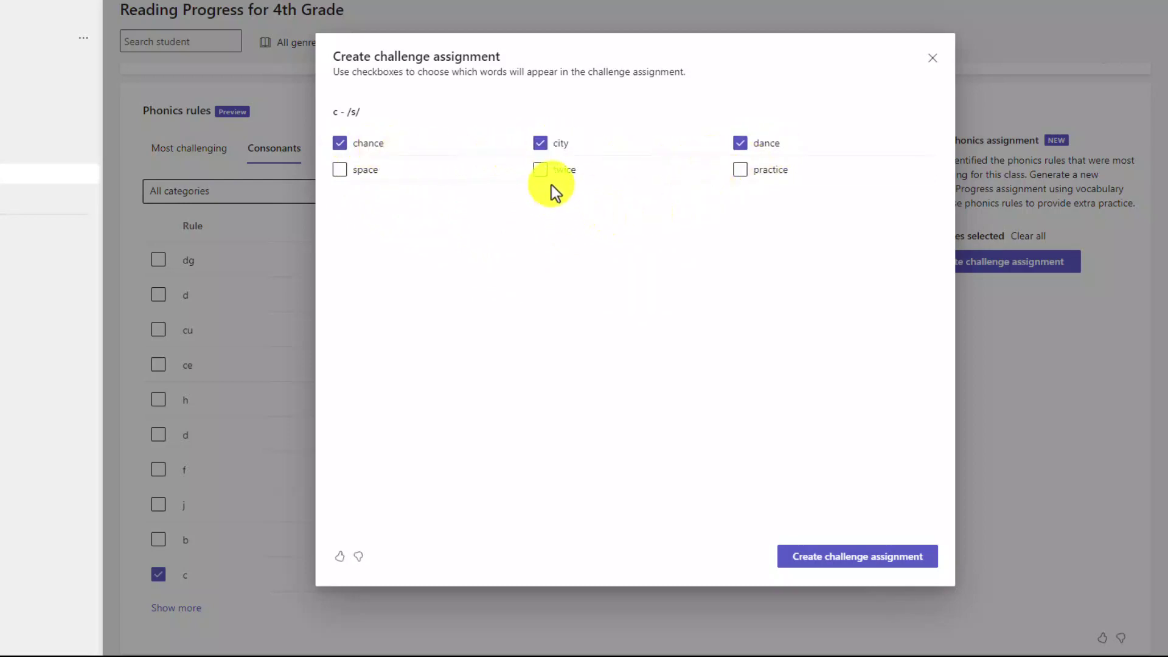
click(540, 171)
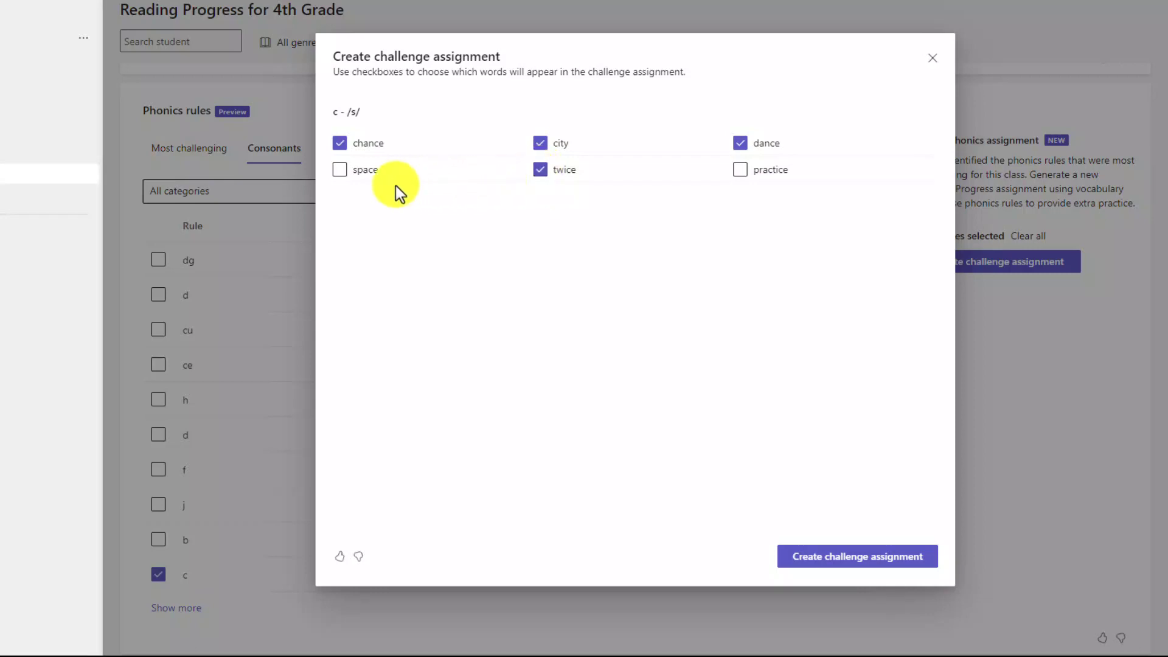
click(340, 171)
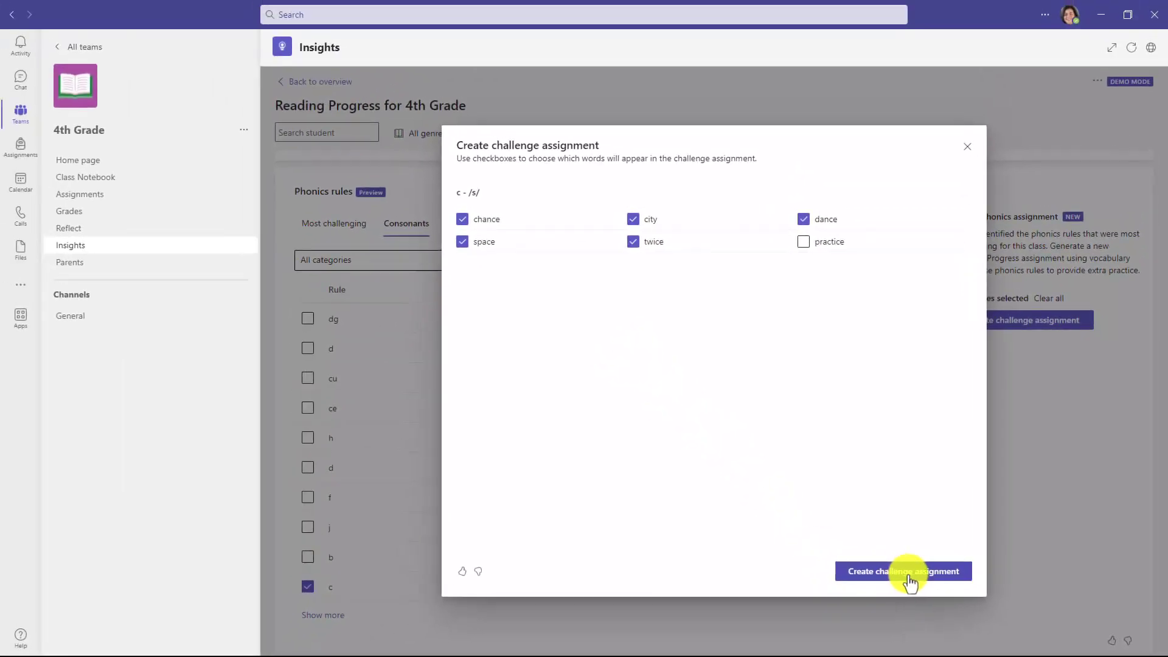
click(909, 576)
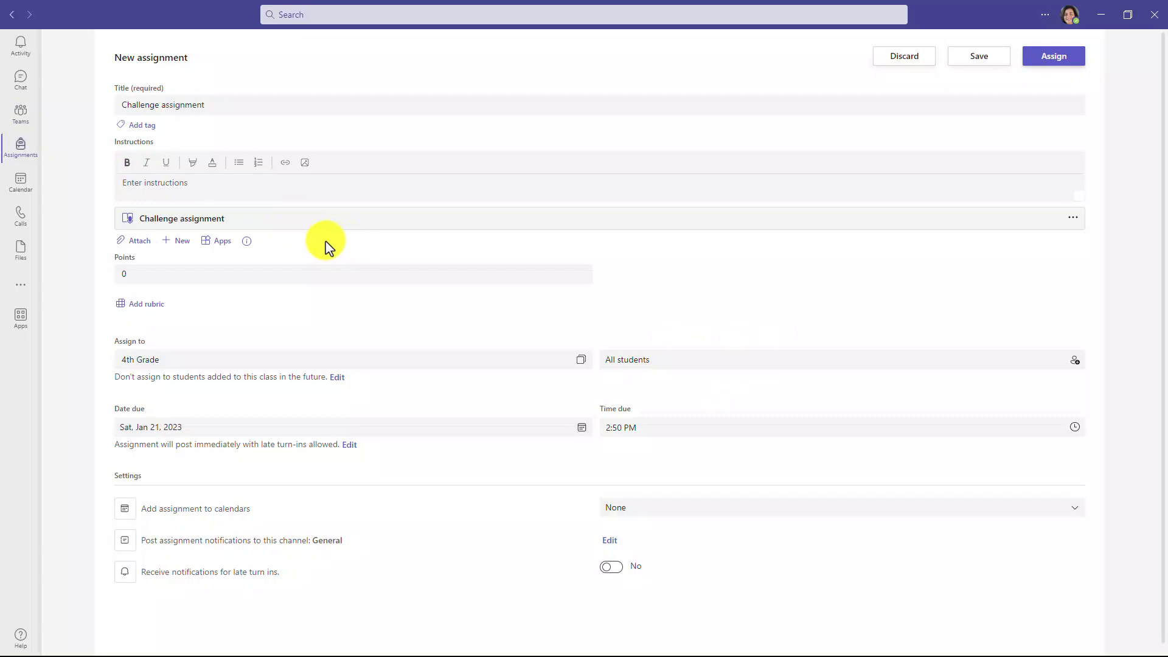
Open the Challenge assignment attachment in Reading Progress
click(245, 224)
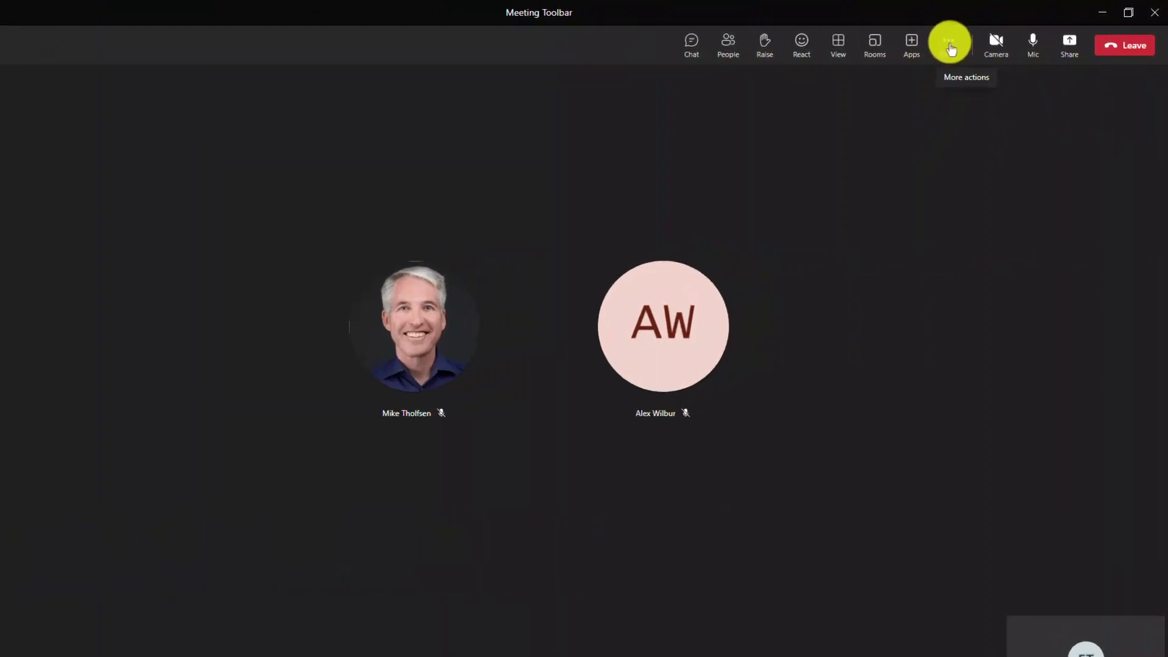
Turn on Always show captions and save English (US) as the spoken language for future meetings
click(949, 44)
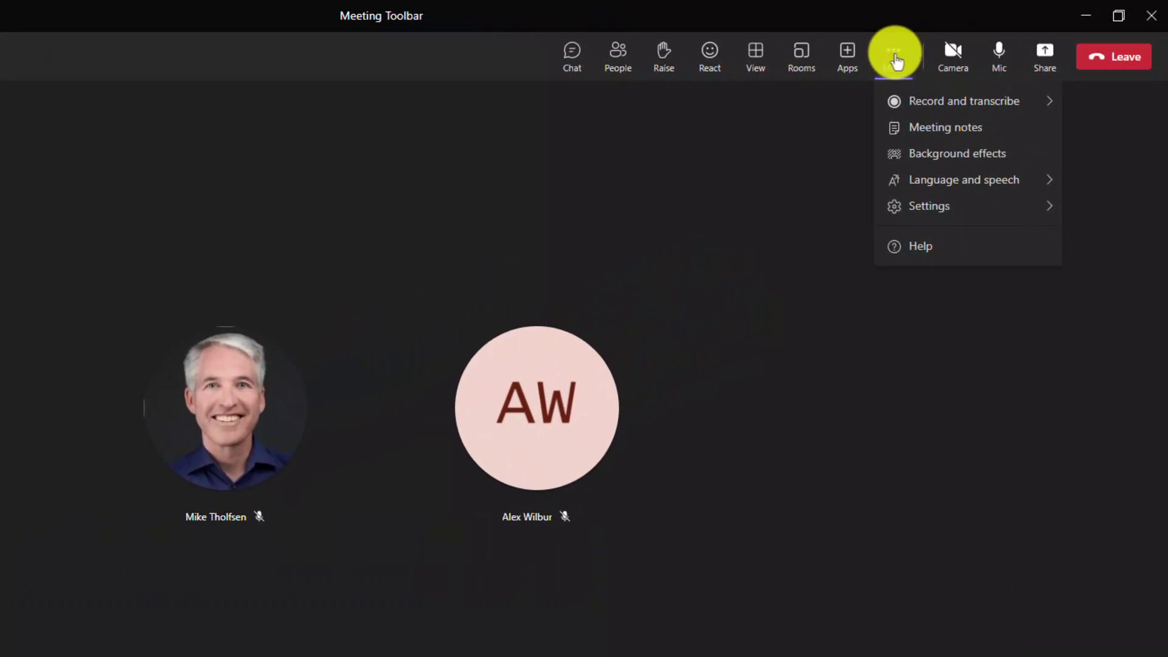
click(916, 208)
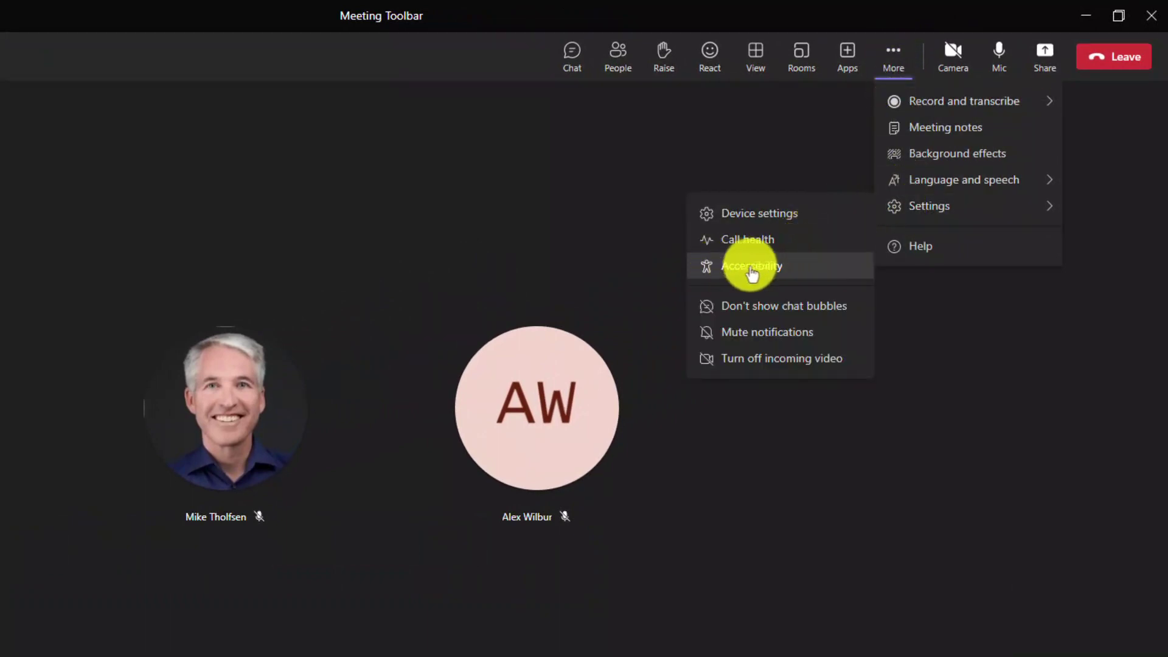
click(742, 280)
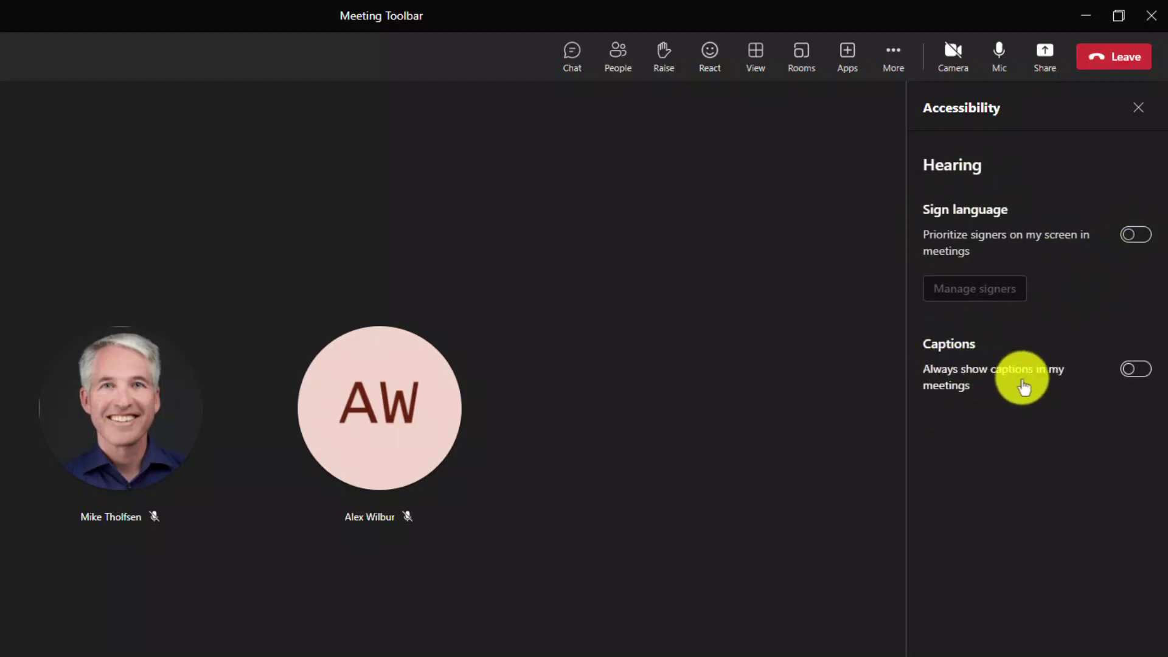
click(1137, 369)
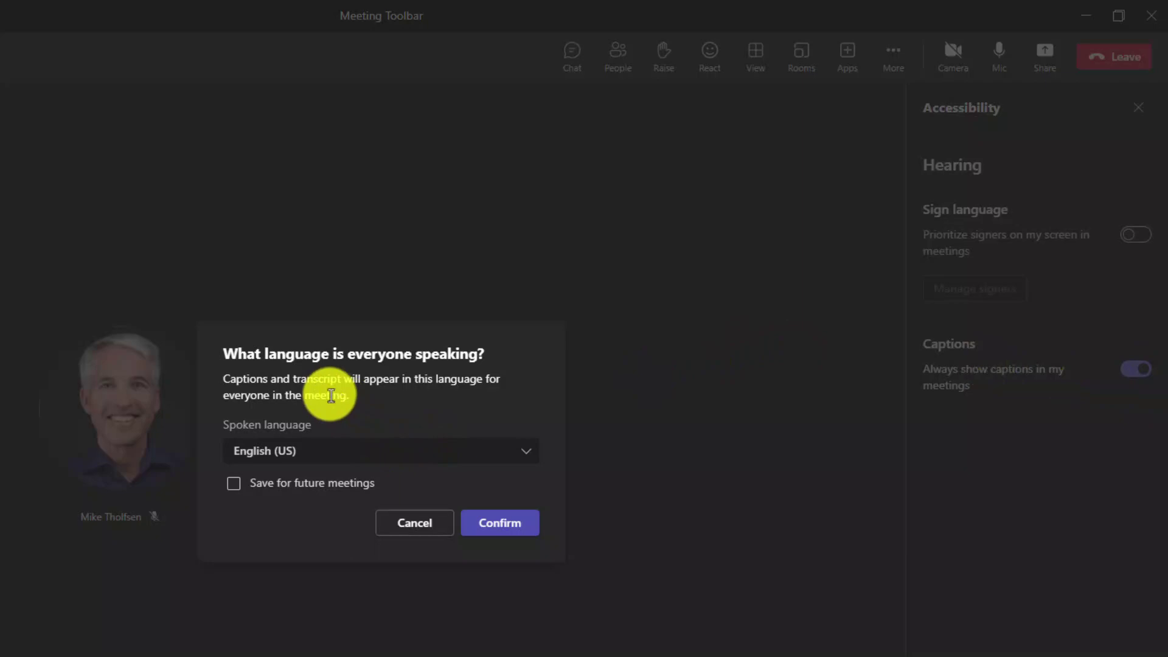
click(253, 491)
click(499, 523)
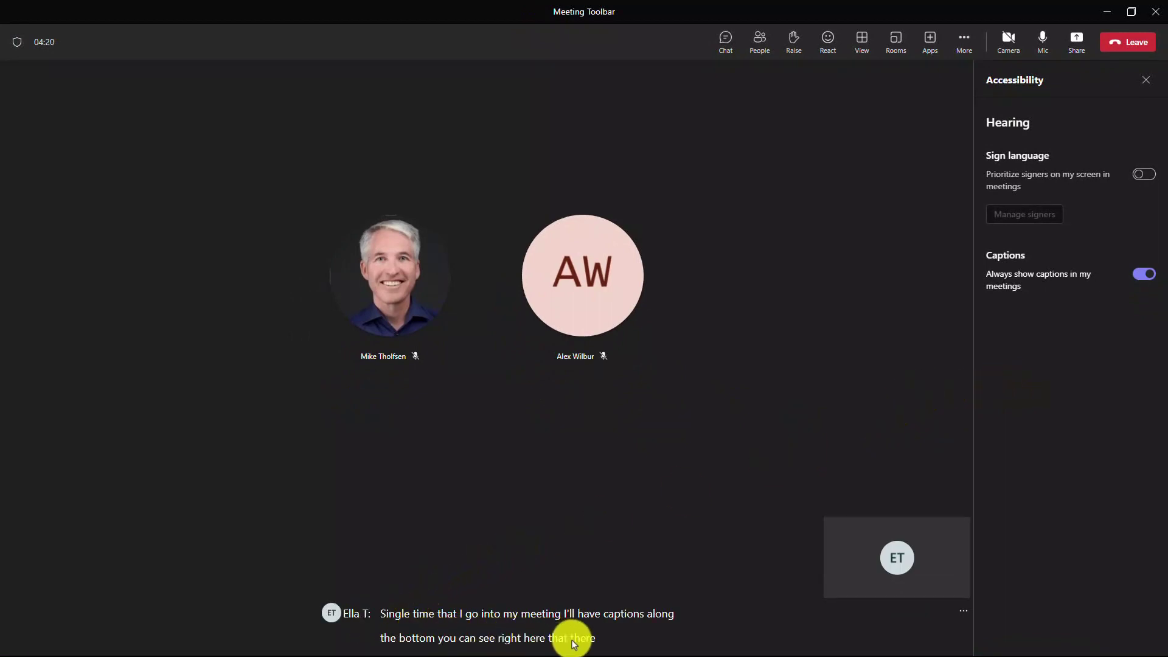
click(965, 42)
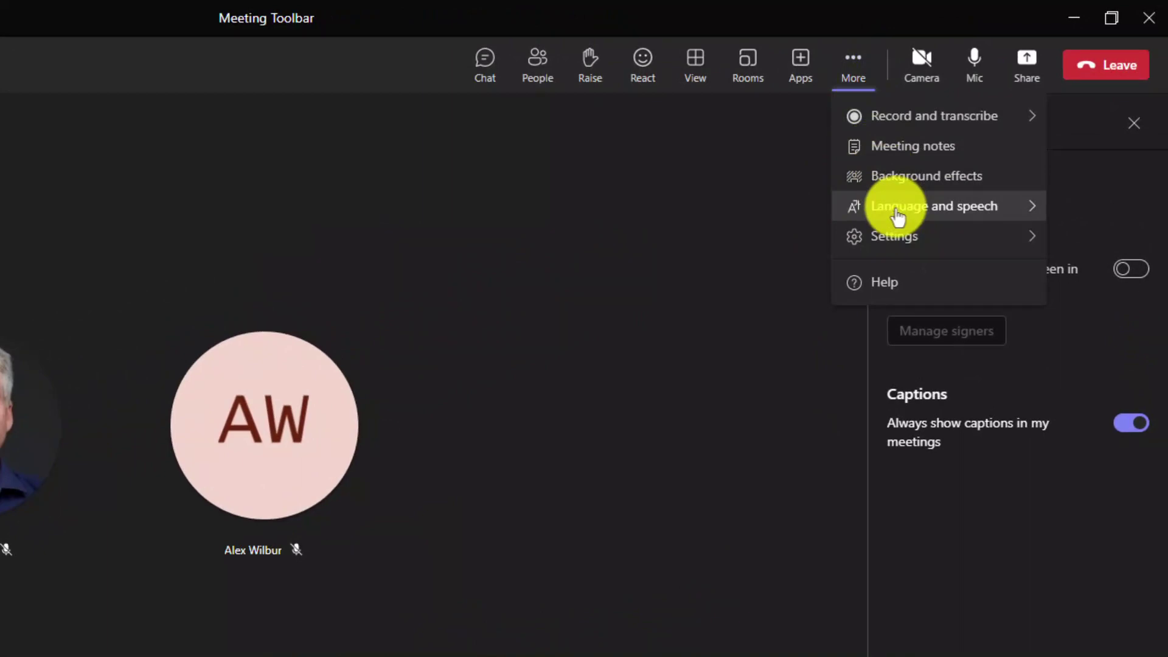
Turn off live captions for this meeting and switch on the Sign language prioritization toggle
mouse_move(898, 216)
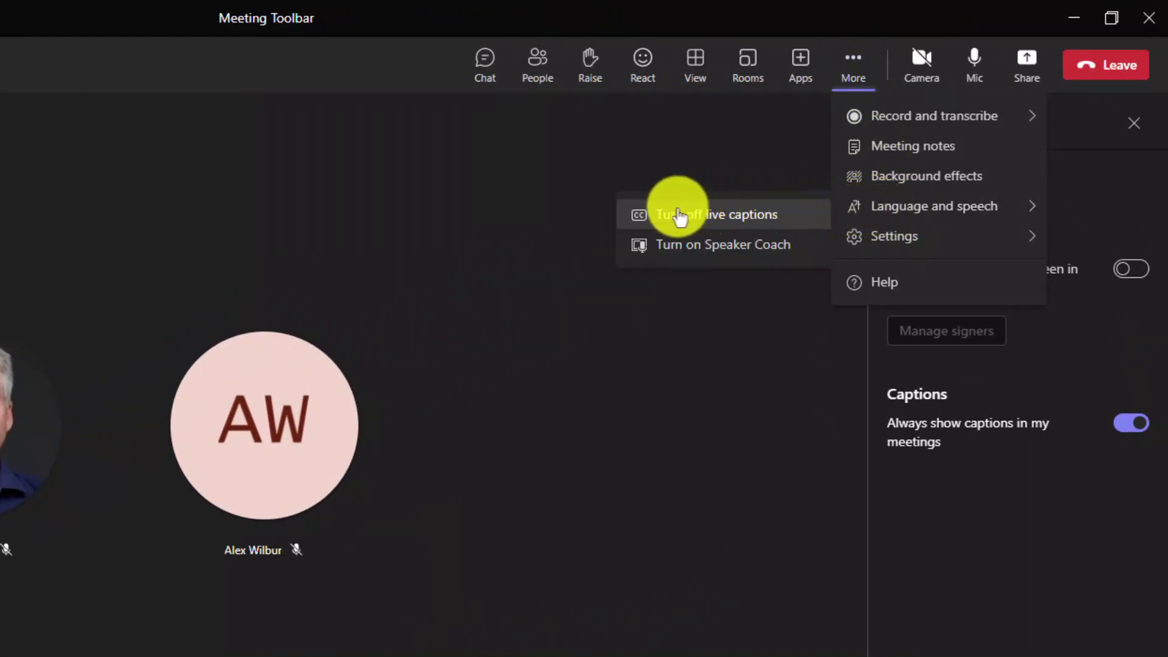
click(733, 220)
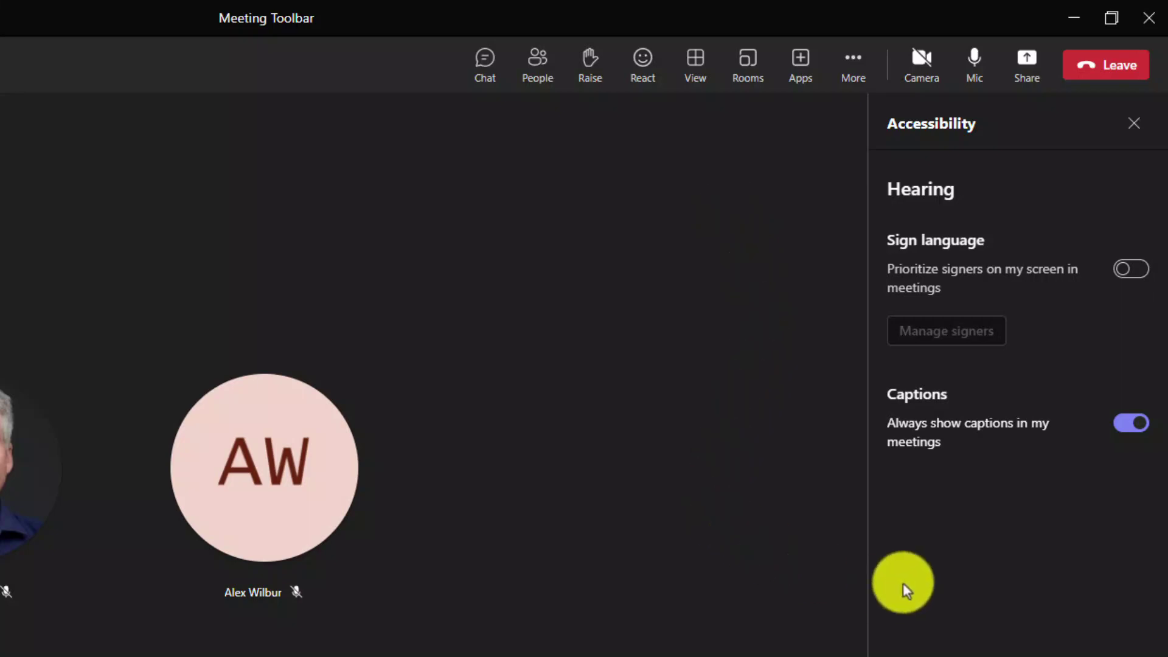
click(1112, 427)
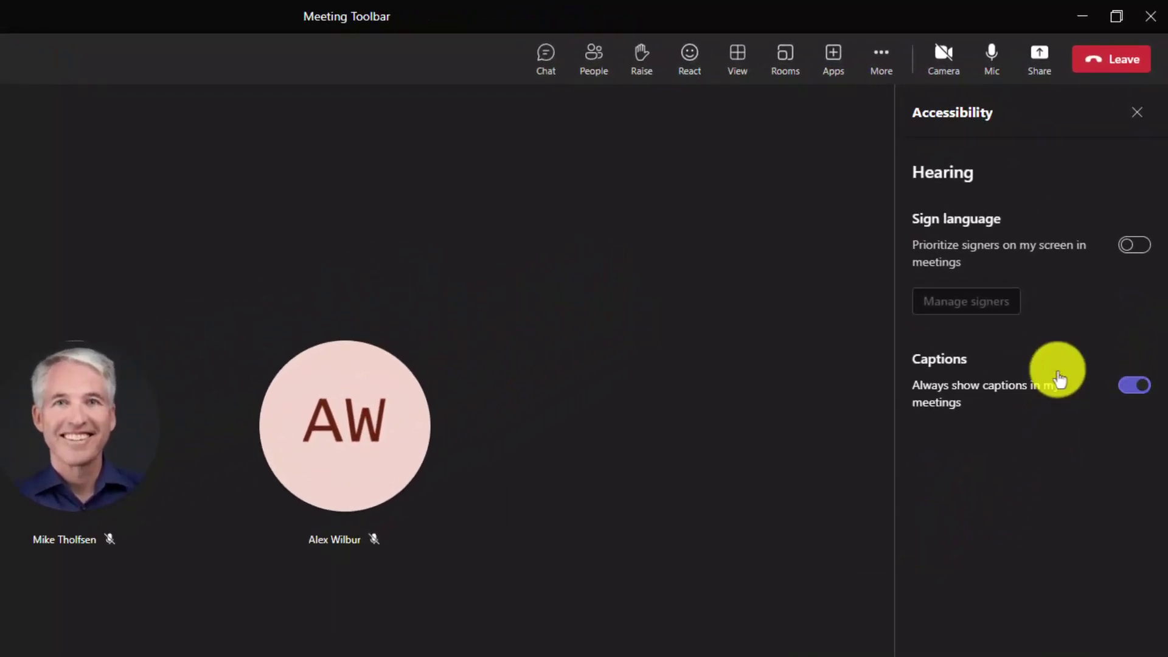
Turn on signer prioritization, add the participant by name as a signer, save, and close Accessibility
click(1136, 246)
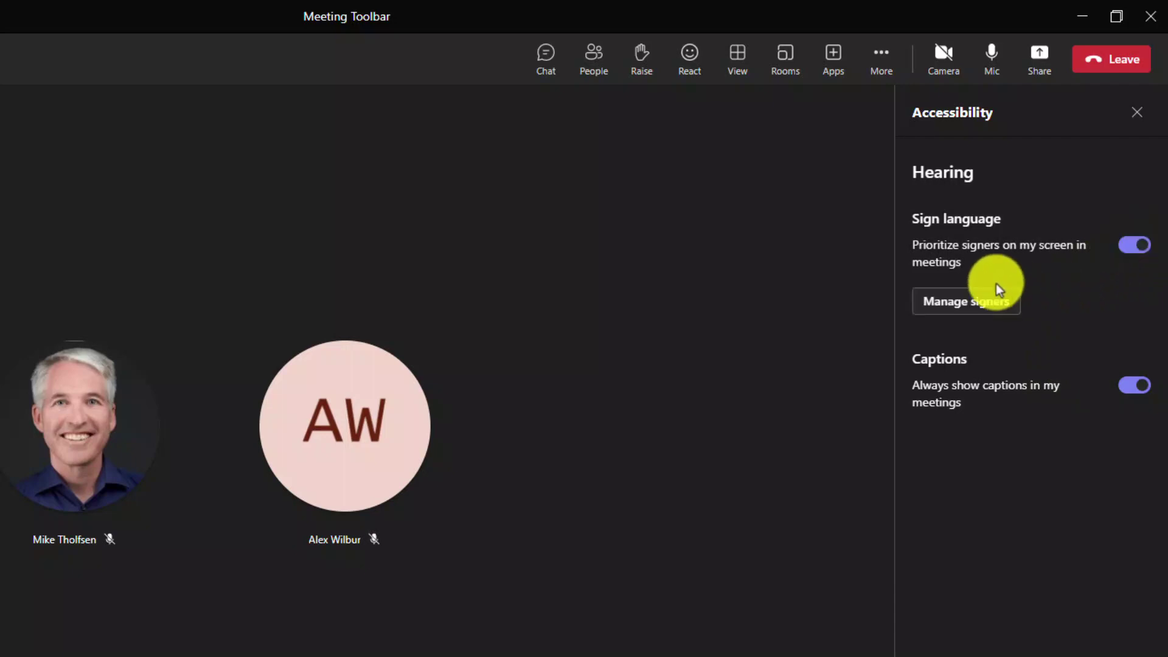
click(983, 304)
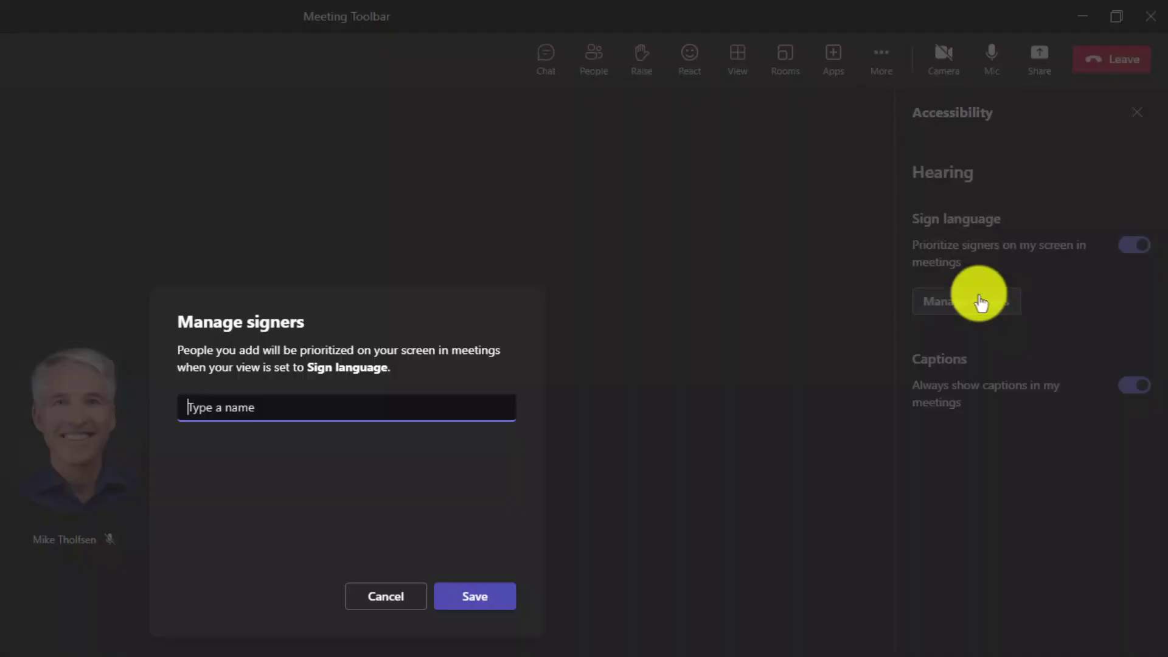
text(Mike)
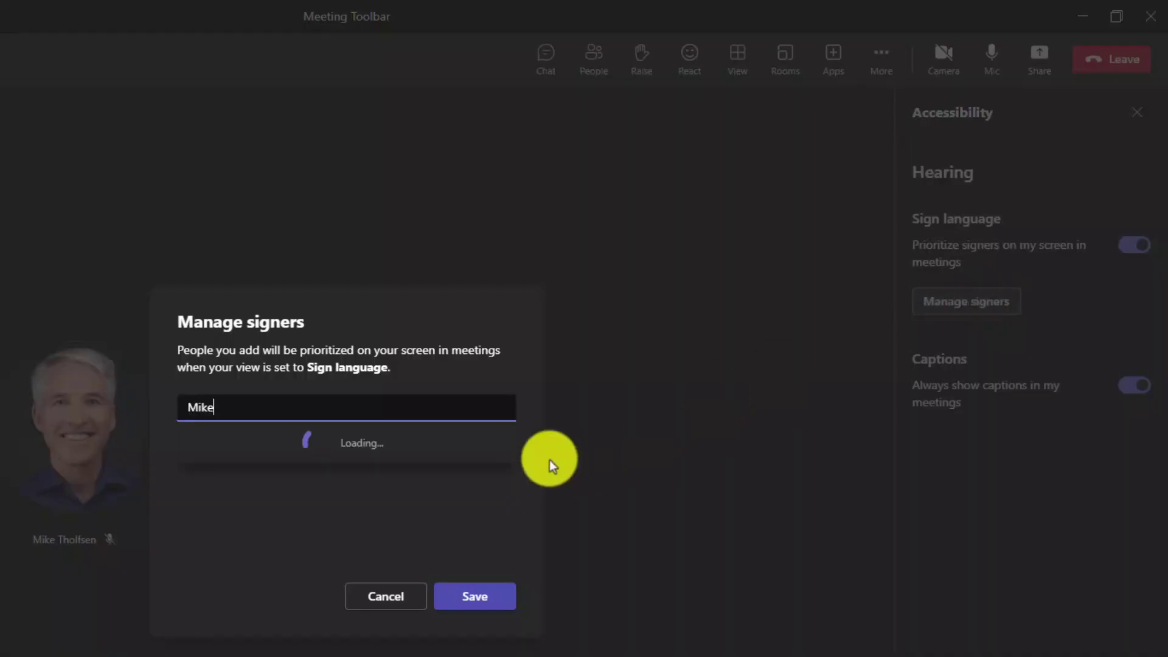
text( Tholfsen)
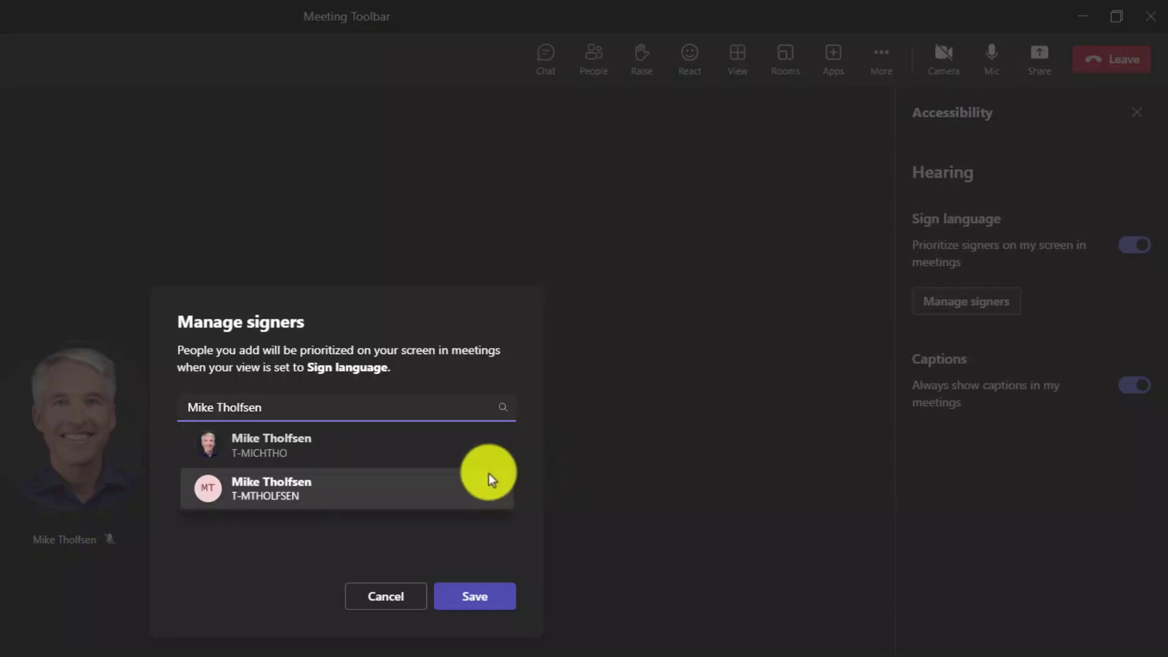
click(289, 443)
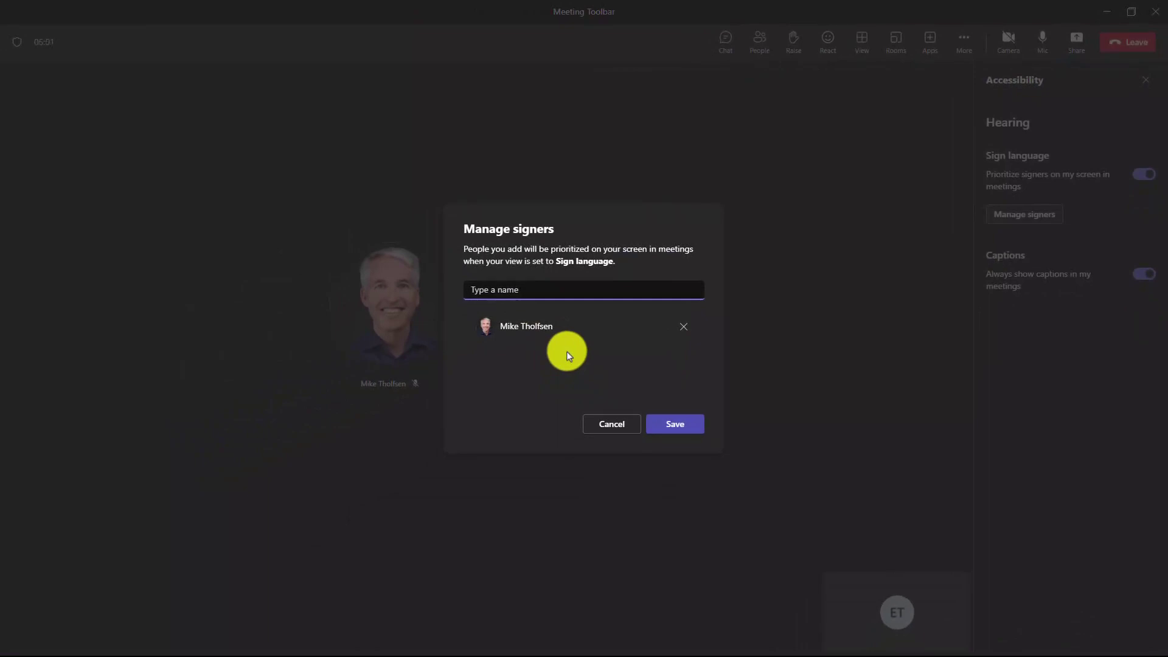
click(678, 425)
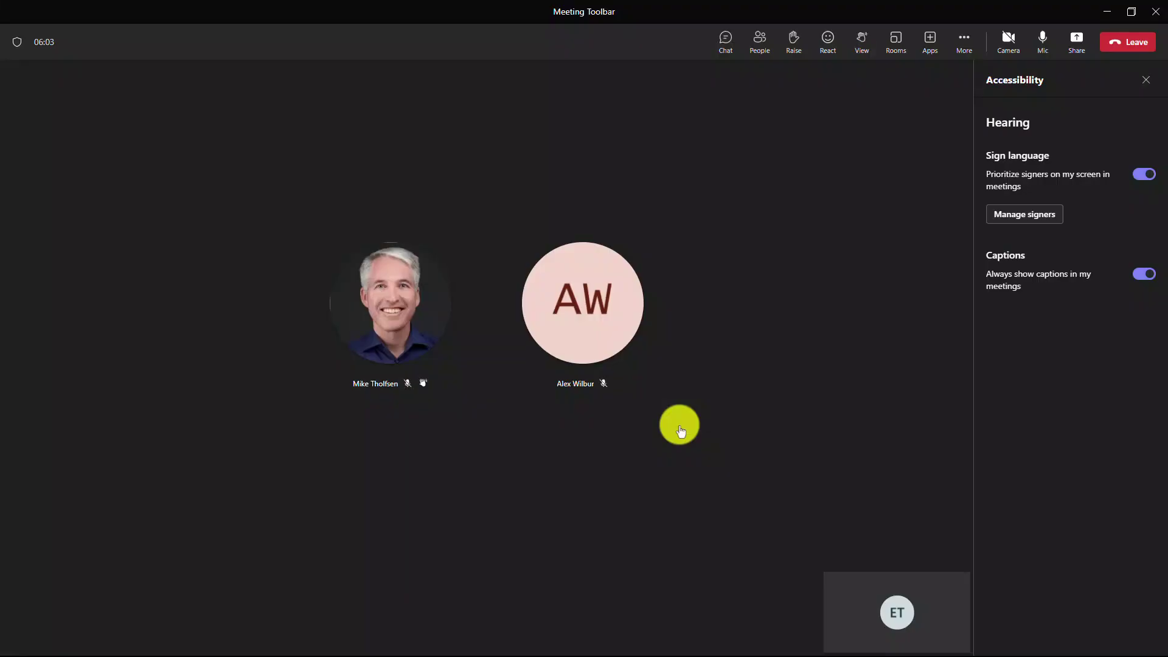
click(1146, 80)
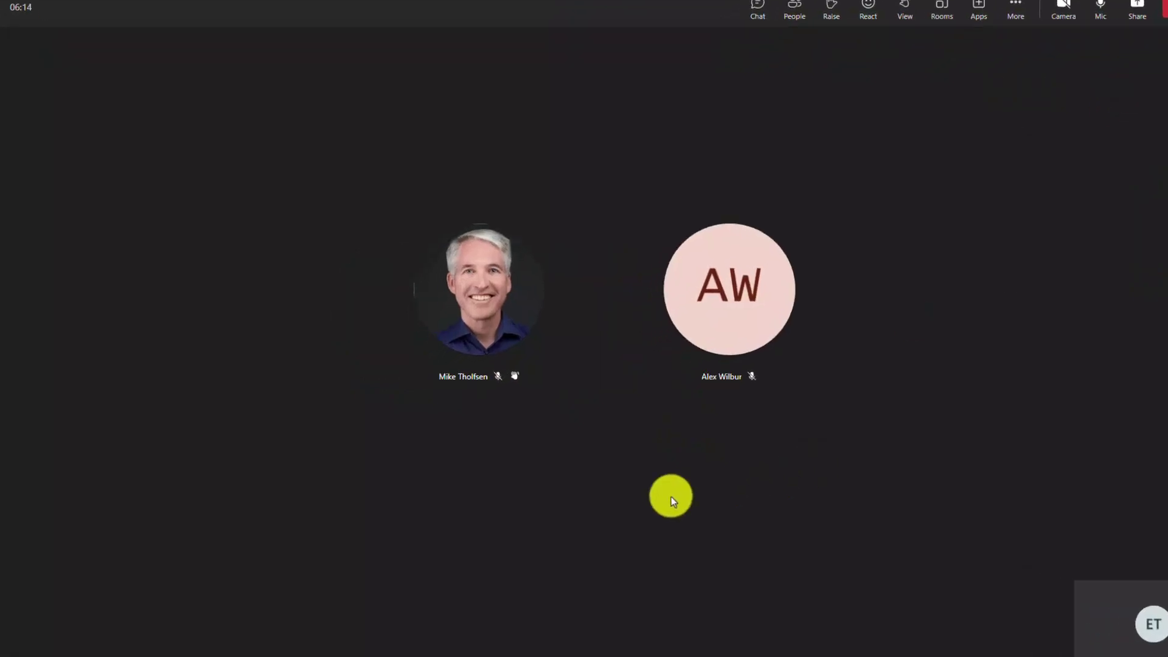
Check the signer participant's options menu, then dismiss it without making changes
mouse_move(519, 382)
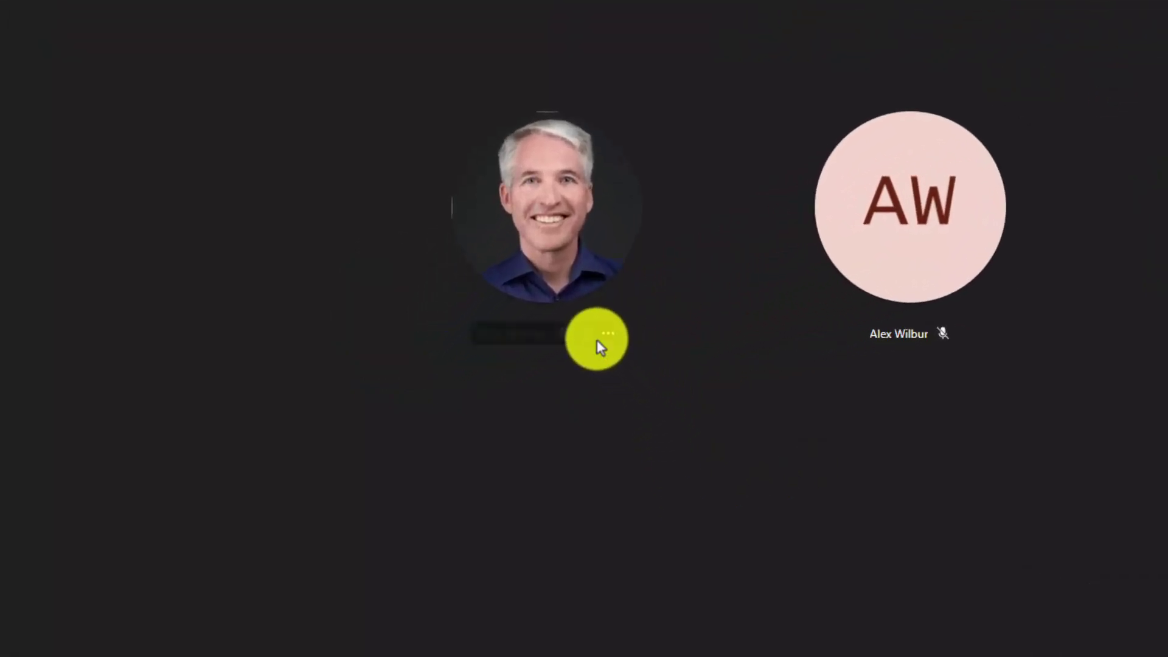
click(606, 335)
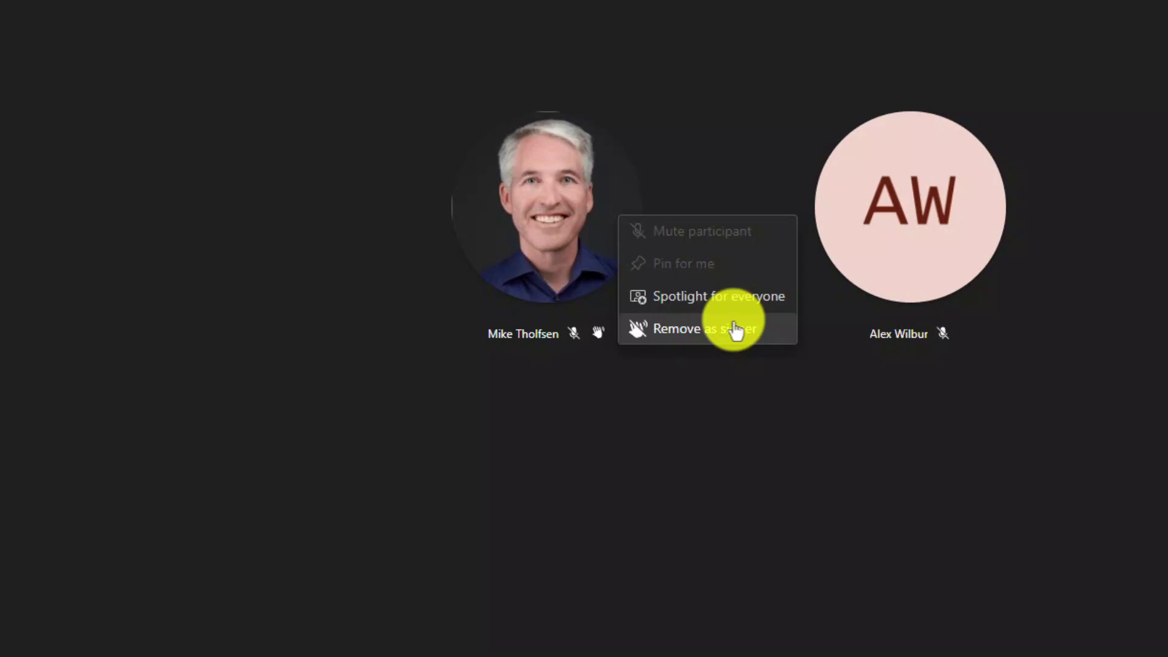
click(633, 554)
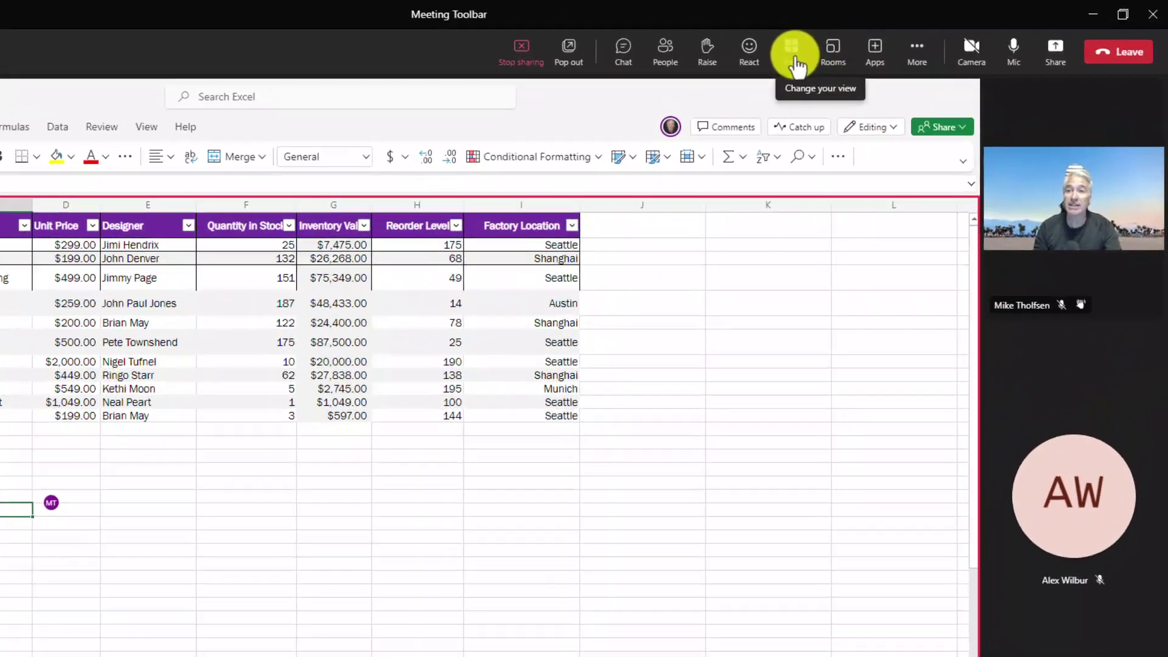
Switch the meeting layout to Sign language view and confirm it is checked
click(863, 44)
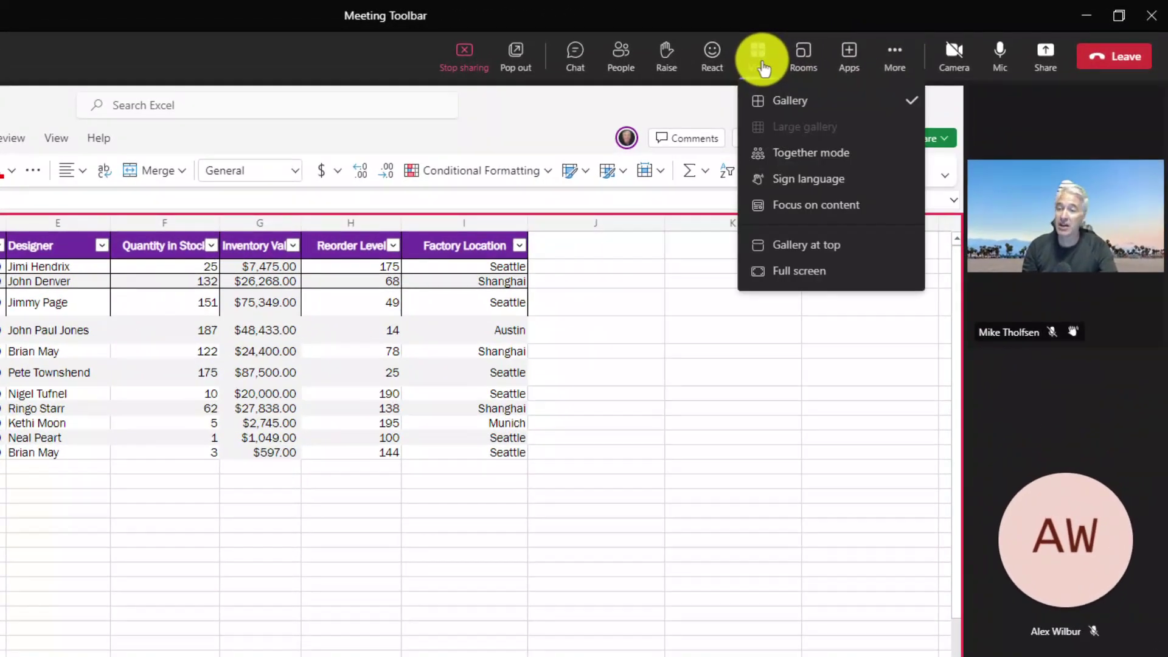
click(808, 180)
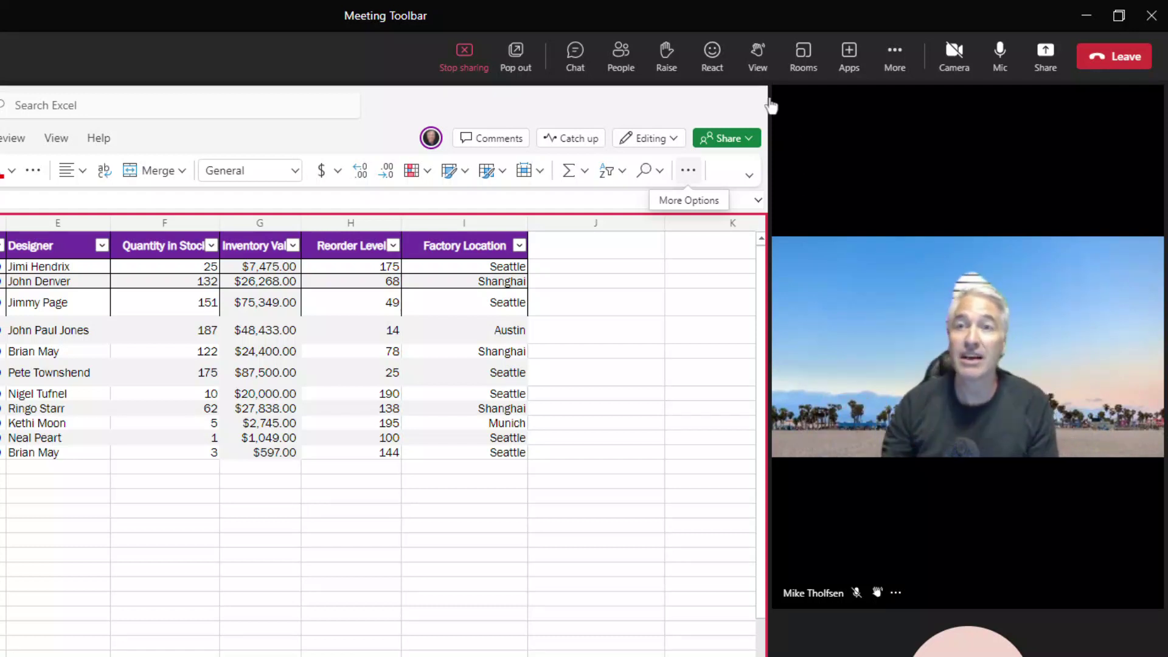
click(755, 59)
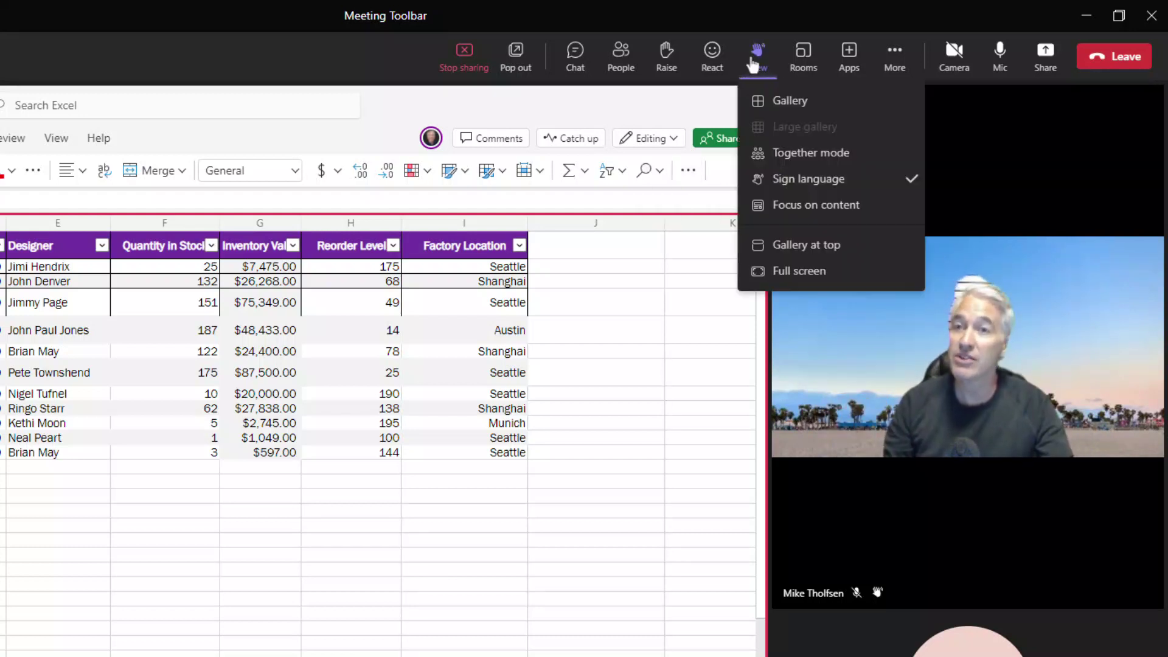